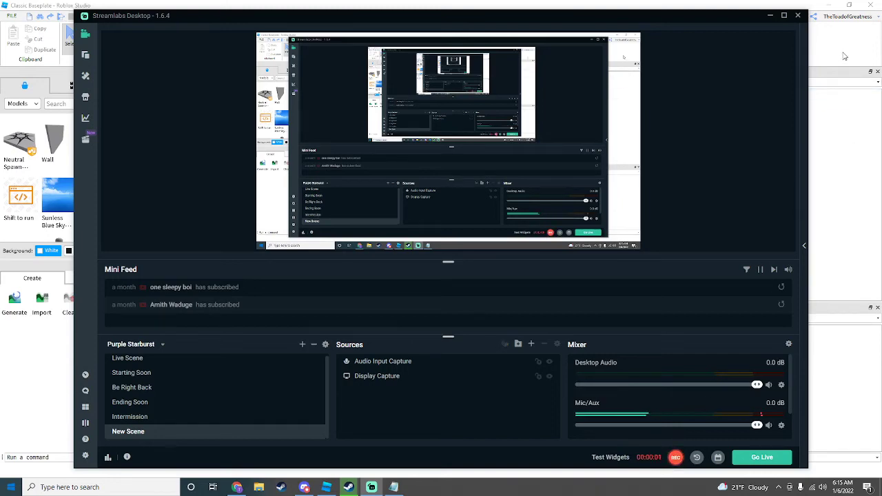
Switch to the Classic Baseplate place in Roblox Studio and bring the baseplate into view.
{"action": "left_click", "coordinate": [844, 55]}
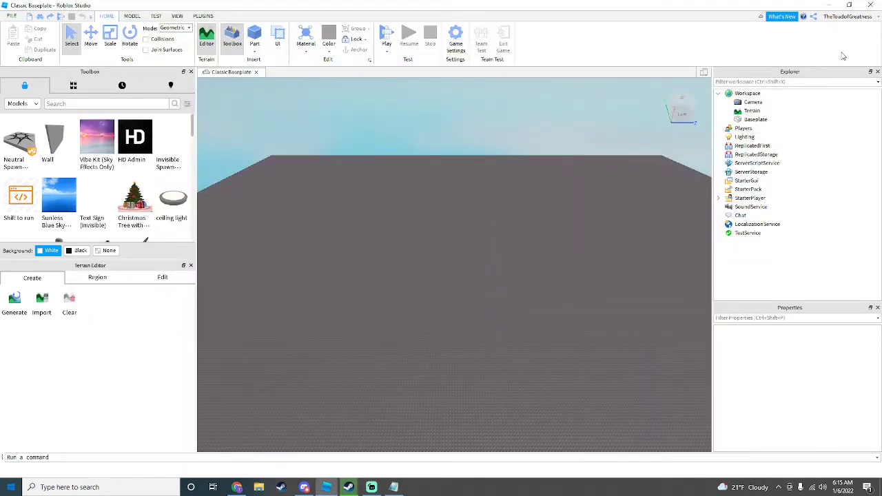
{"action": "scroll", "coordinate": [490, 147], "scroll_direction": "down", "scroll_amount": 2}
{"action": "scroll", "coordinate": [489, 147], "scroll_direction": "up", "scroll_amount": 3}
{"action": "right_click_drag", "start_coordinate": [490, 147], "coordinate": [493, 161]}
{"action": "scroll", "coordinate": [492, 160], "scroll_direction": "up", "scroll_amount": 2}
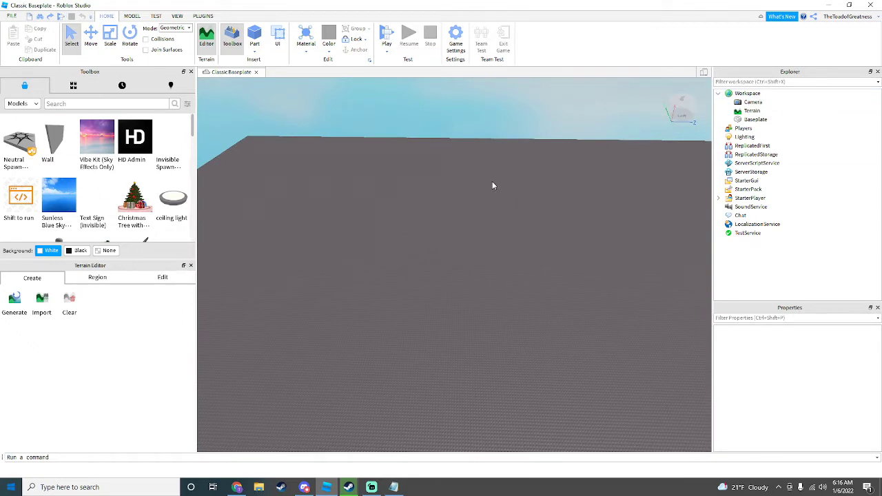
{"action": "left_click", "coordinate": [177, 16]}
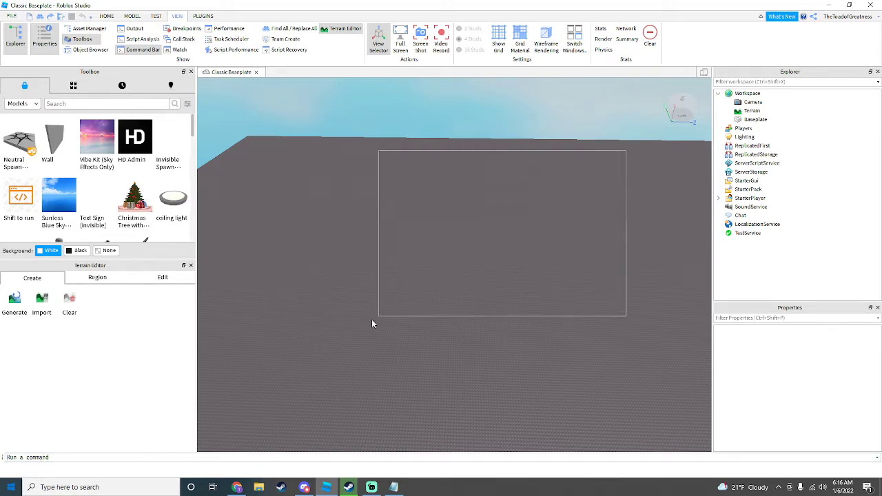
{"action": "left_click", "coordinate": [107, 15]}
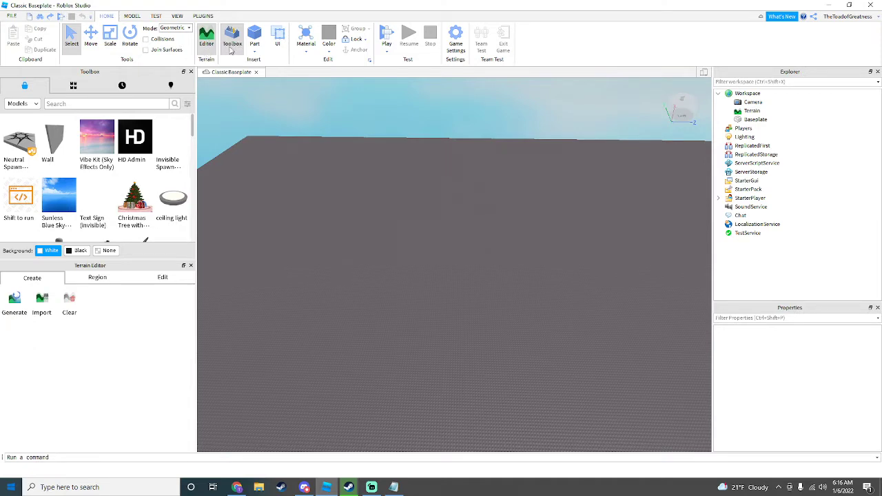
{"action": "right_click_drag", "start_coordinate": [386, 171], "coordinate": [421, 183]}
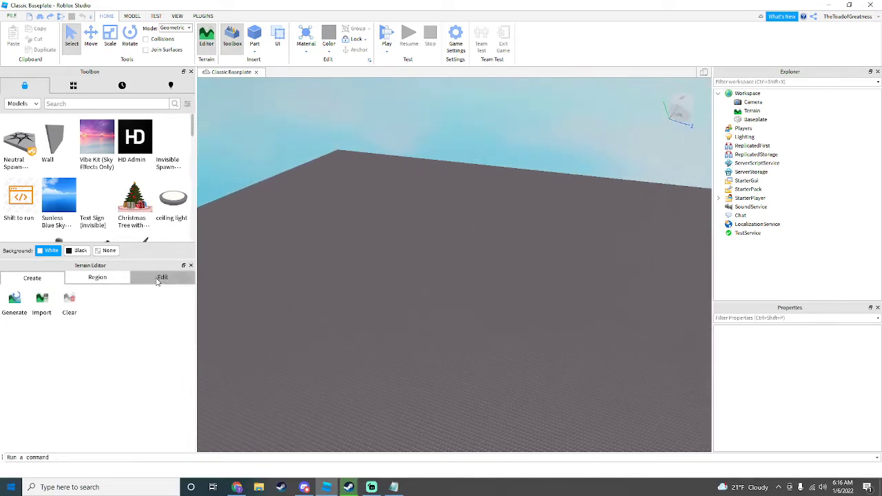
{"action": "right_click_drag", "start_coordinate": [326, 255], "coordinate": [326, 256]}
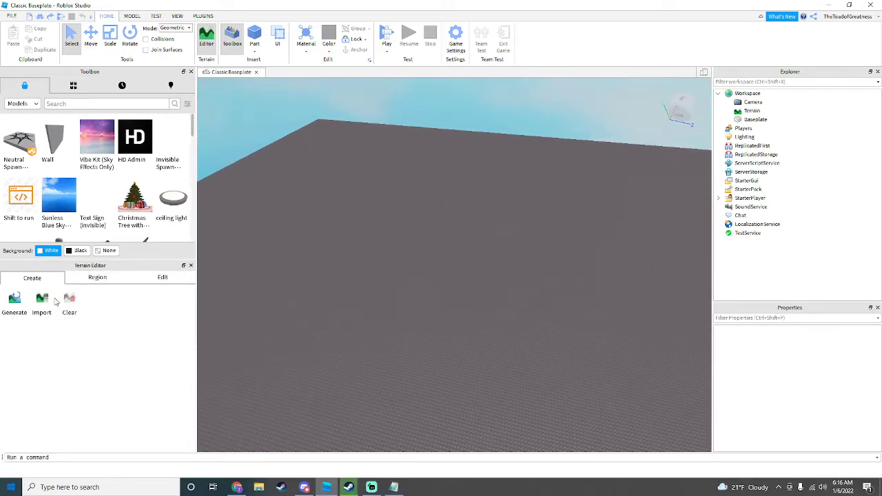
Start a terrain region selection on the baseplate and shape it into a narrow strip along the plate's length.
{"action": "left_click", "coordinate": [97, 278]}
{"action": "right_click_drag", "start_coordinate": [454, 233], "coordinate": [455, 233]}
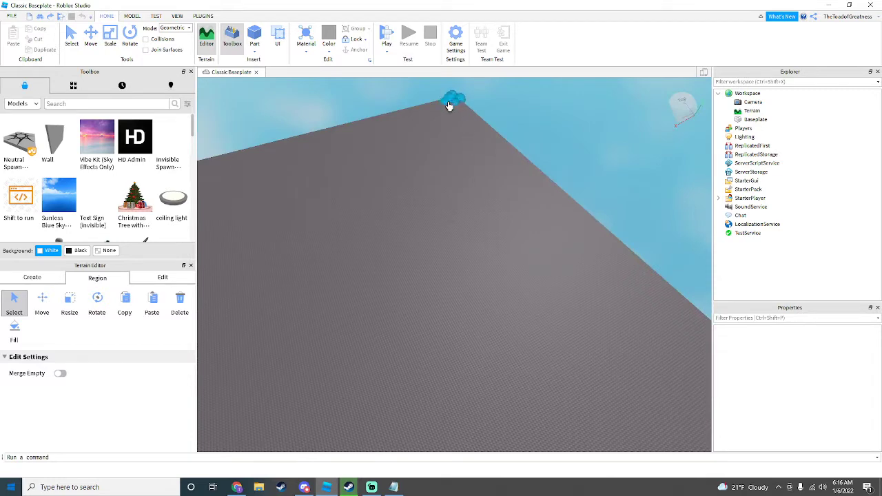
{"action": "left_click_drag", "start_coordinate": [448, 106], "coordinate": [425, 171]}
{"action": "right_click_drag", "start_coordinate": [328, 246], "coordinate": [328, 246]}
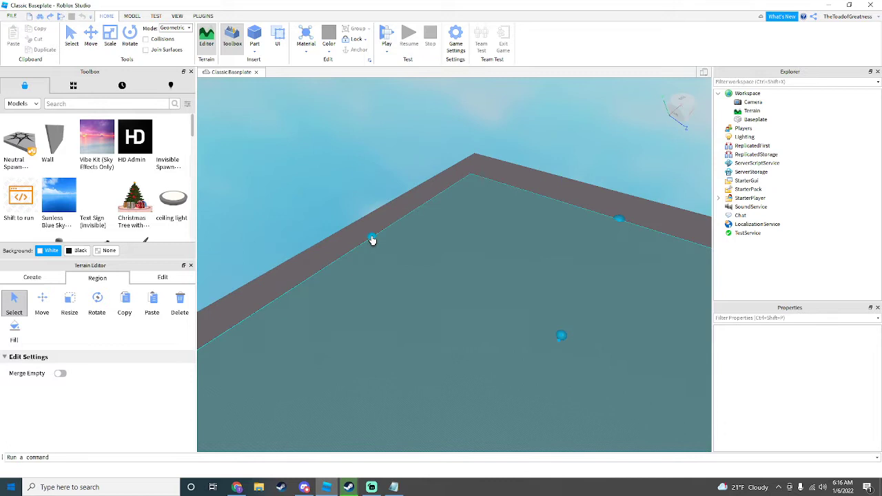
{"action": "left_click_drag", "start_coordinate": [372, 239], "coordinate": [548, 210]}
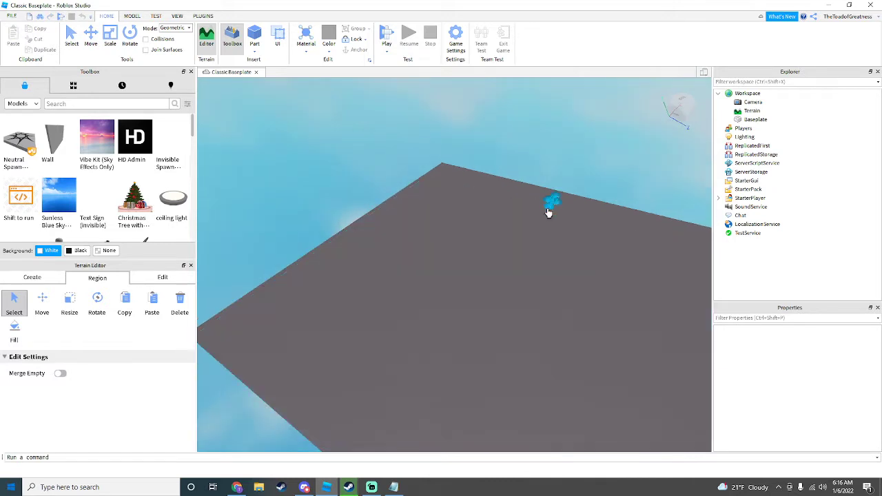
{"action": "left_click_drag", "start_coordinate": [492, 266], "coordinate": [453, 301]}
{"action": "right_click_drag", "start_coordinate": [448, 261], "coordinate": [449, 262]}
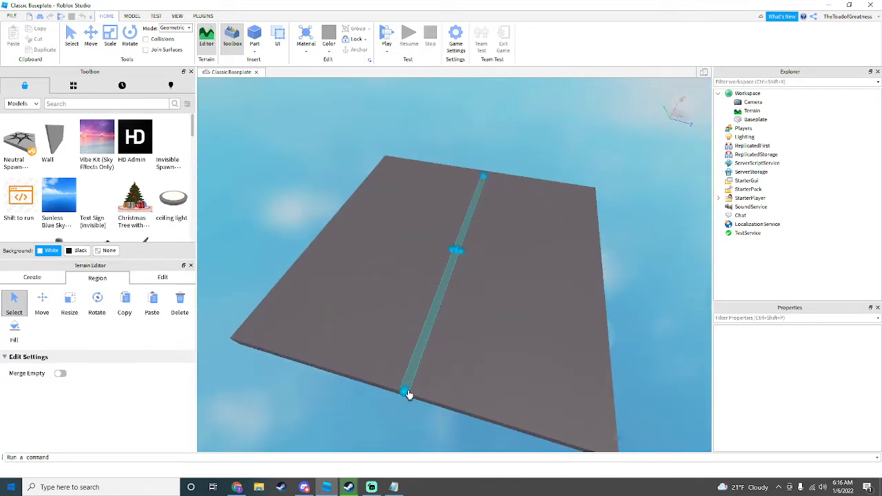
Flatten the selected terrain region and widen it sideways to cover nearly the whole baseplate.
{"action": "left_click_drag", "start_coordinate": [481, 178], "coordinate": [496, 170]}
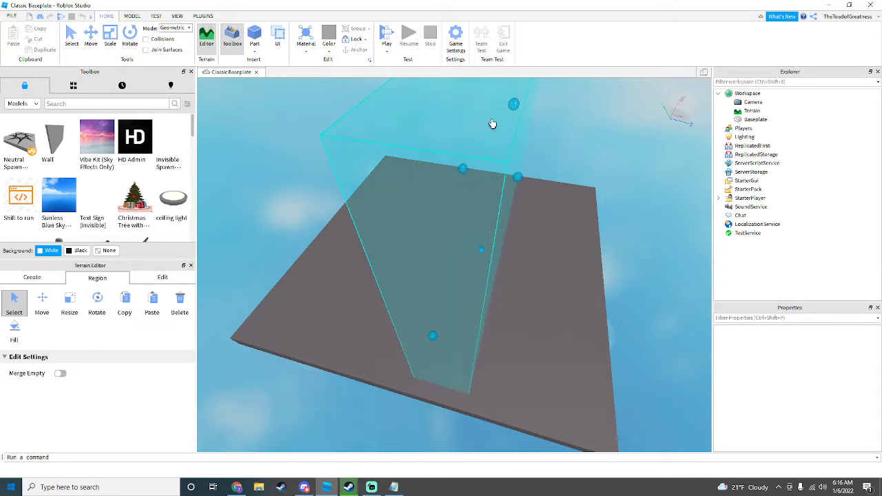
{"action": "right_click_drag", "start_coordinate": [507, 175], "coordinate": [508, 175]}
{"action": "left_click_drag", "start_coordinate": [513, 150], "coordinate": [508, 199]}
{"action": "right_click_drag", "start_coordinate": [507, 200], "coordinate": [507, 200]}
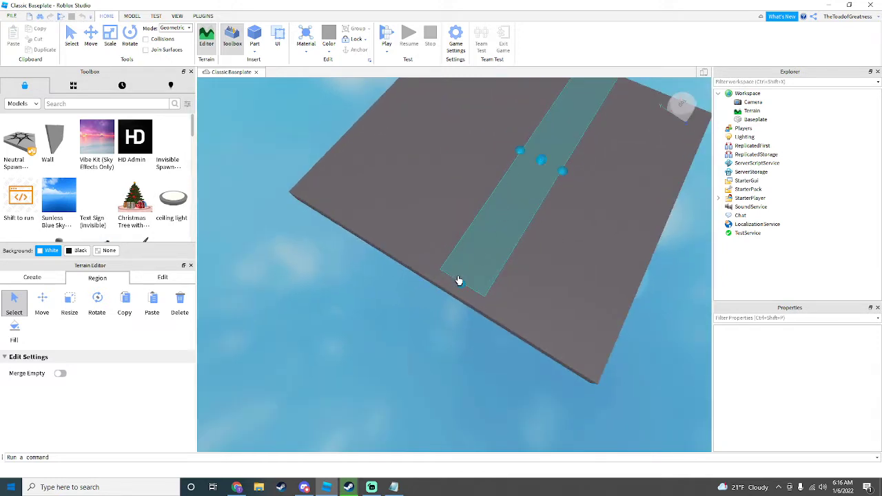
{"action": "right_click_drag", "start_coordinate": [445, 306], "coordinate": [483, 238]}
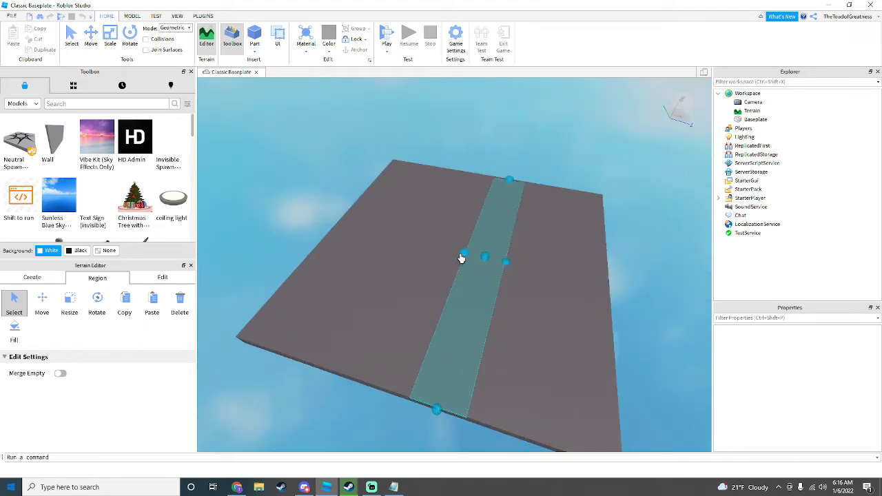
{"action": "left_click_drag", "start_coordinate": [462, 259], "coordinate": [342, 239]}
{"action": "left_click_drag", "start_coordinate": [507, 266], "coordinate": [631, 290]}
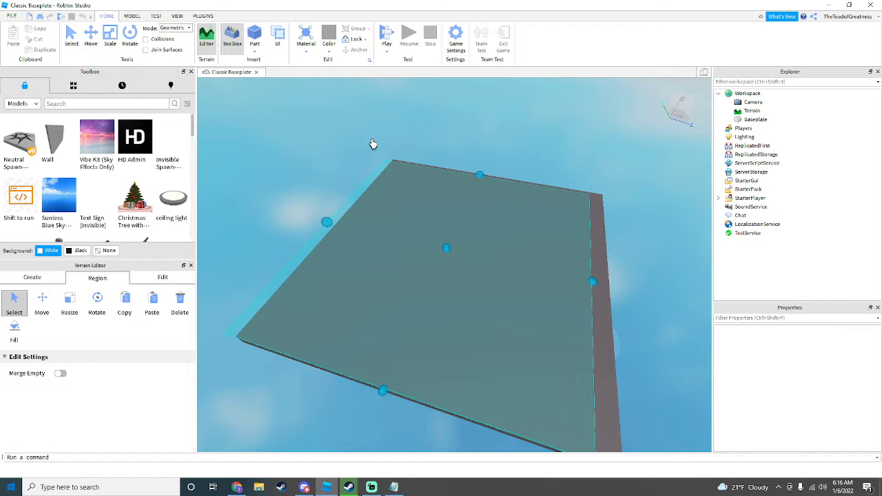
Fill the selected terrain region with the Grass material.
{"action": "left_click", "coordinate": [15, 332]}
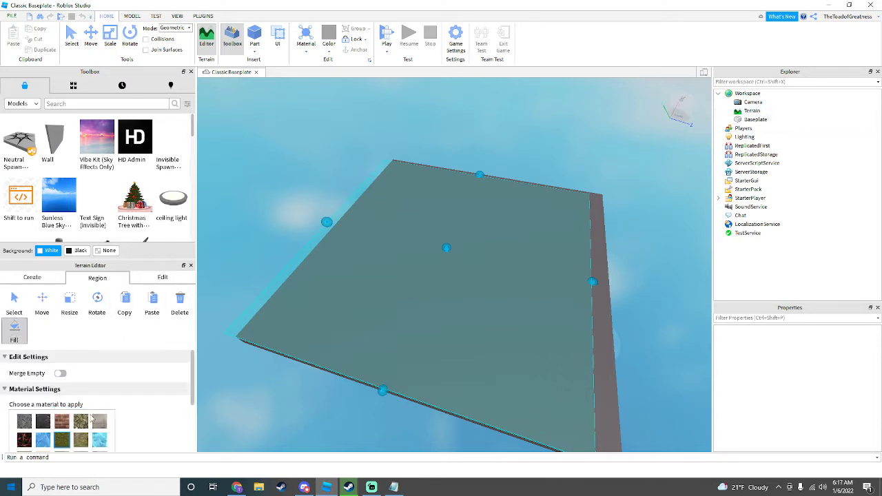
{"action": "scroll", "coordinate": [83, 406], "scroll_direction": "down", "scroll_amount": 3}
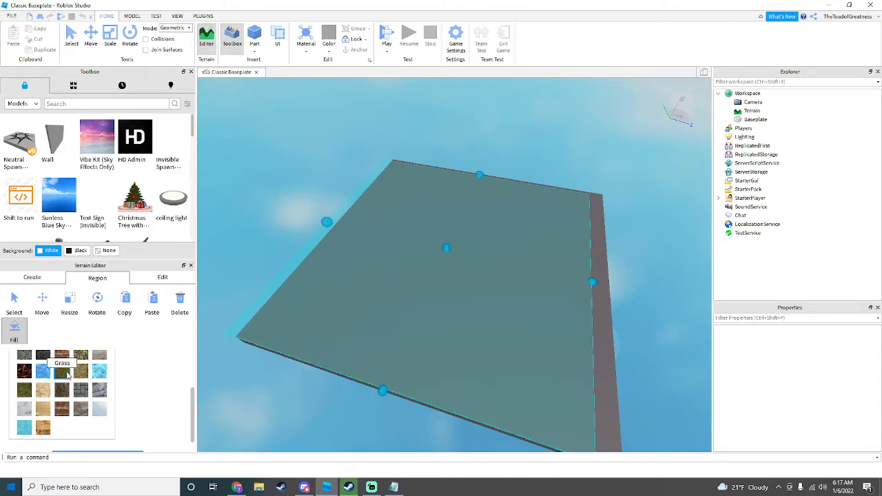
{"action": "left_click", "coordinate": [60, 372]}
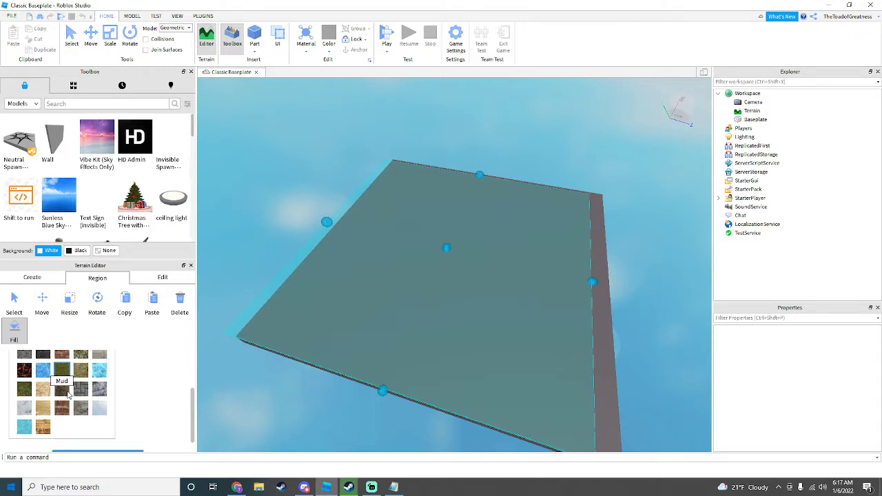
{"action": "scroll", "coordinate": [100, 400], "scroll_direction": "down", "scroll_amount": 1}
{"action": "left_click", "coordinate": [104, 440]}
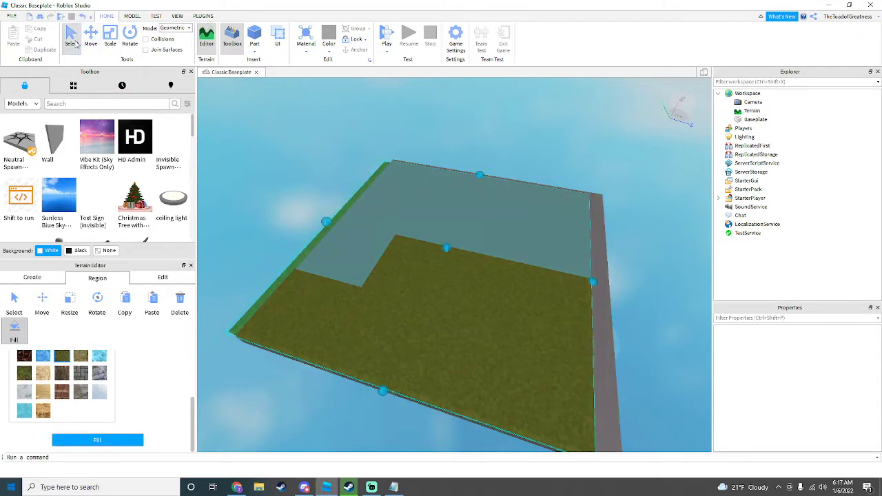
Set the Baseplate part's Transparency to 1 and deselect it.
{"action": "left_click", "coordinate": [754, 119]}
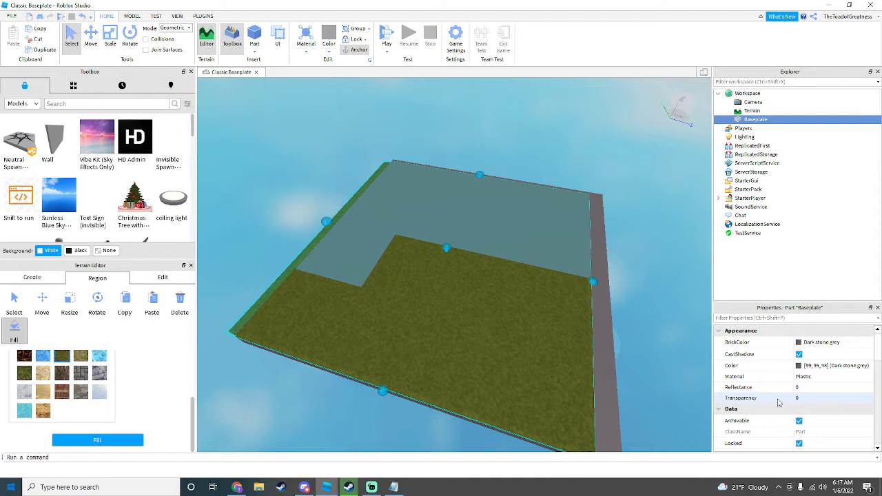
{"action": "type", "text": "1"}
{"action": "key", "text": "Return"}
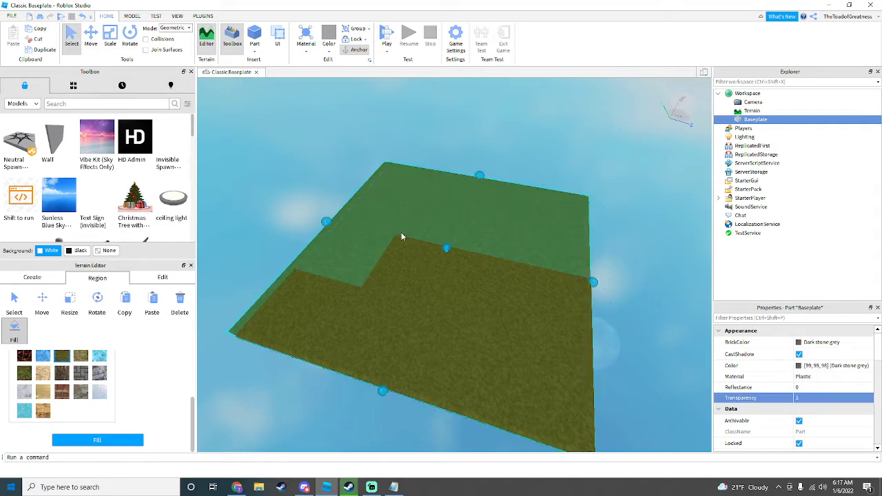
{"action": "right_click_drag", "start_coordinate": [402, 235], "coordinate": [444, 203]}
{"action": "left_click", "coordinate": [444, 203]}
Examine the filled grass terrain from several angles, both with the region selection shown and with the Terrain Editor closed.
{"action": "scroll", "coordinate": [465, 144], "scroll_direction": "up", "scroll_amount": 3}
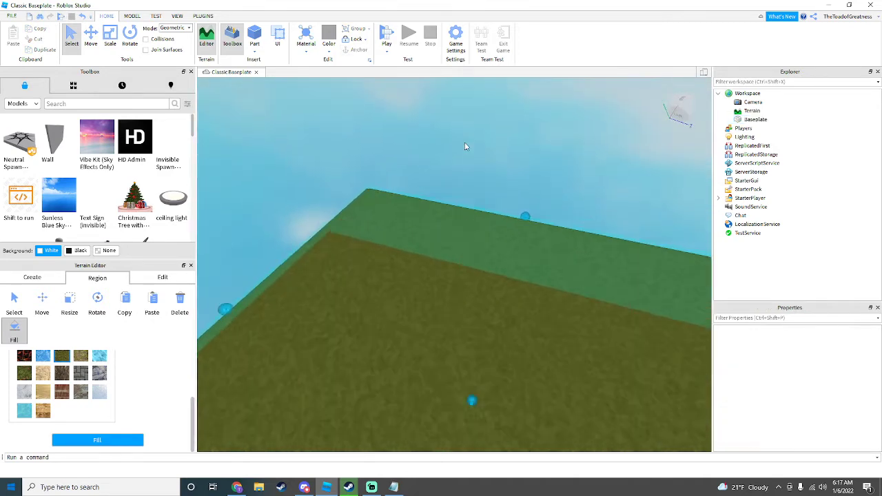
{"action": "right_click_drag", "start_coordinate": [465, 146], "coordinate": [538, 182]}
{"action": "right_click_drag", "start_coordinate": [483, 165], "coordinate": [464, 178]}
{"action": "left_click", "coordinate": [14, 305]}
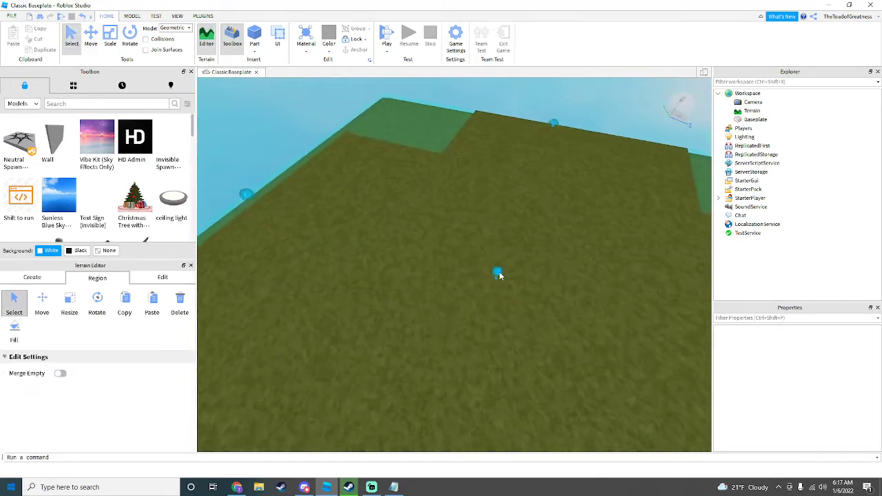
{"action": "right_click_drag", "start_coordinate": [499, 275], "coordinate": [508, 216]}
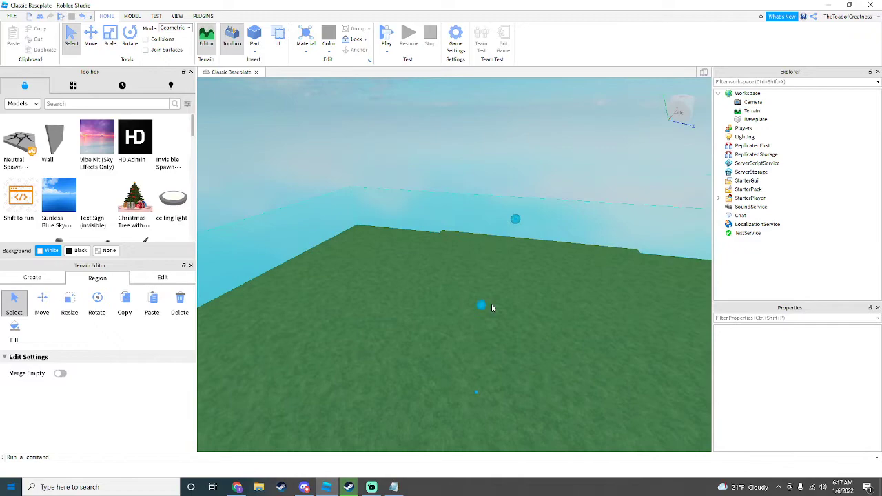
{"action": "left_click", "coordinate": [192, 266]}
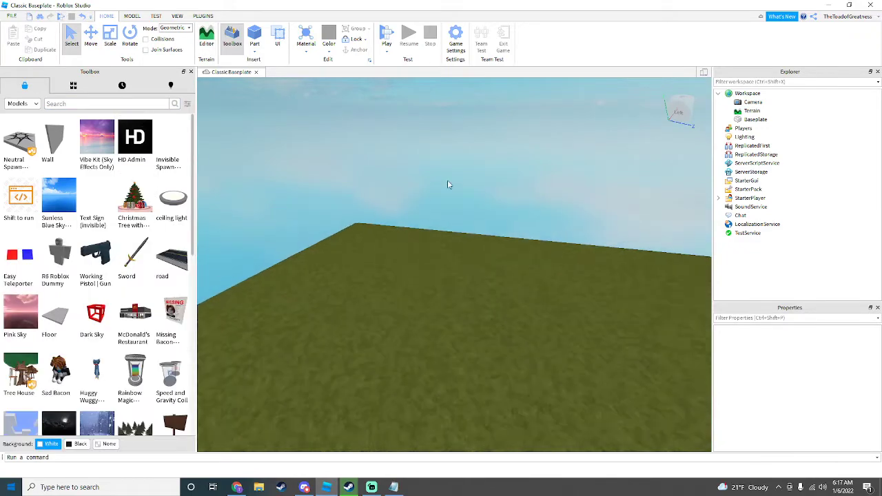
{"action": "right_click_drag", "start_coordinate": [447, 181], "coordinate": [447, 181]}
{"action": "scroll", "coordinate": [447, 181], "scroll_direction": "down", "scroll_amount": 10}
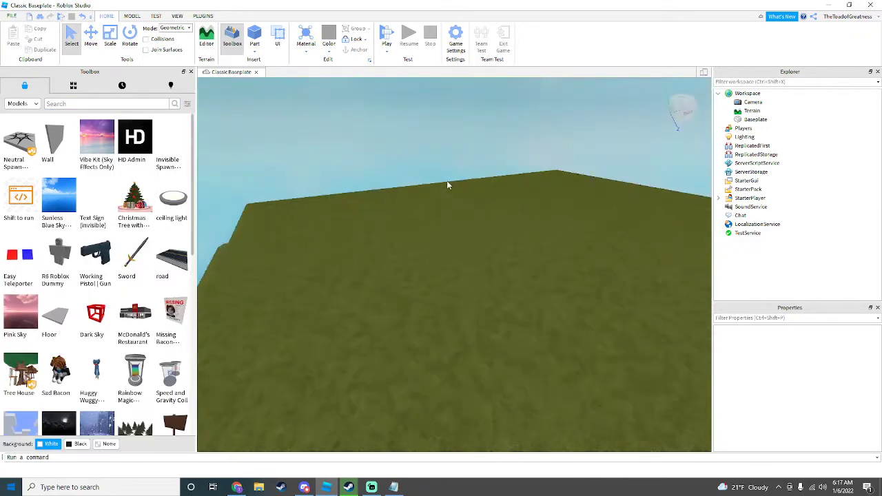
Reopen the Terrain Editor for sculpting and set the Grow brush's base size to 19.
{"action": "left_click", "coordinate": [207, 38]}
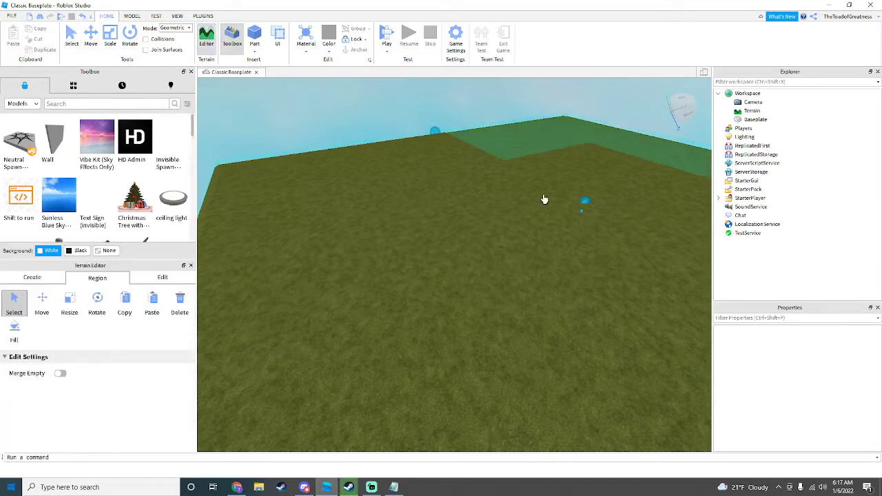
{"action": "left_click", "coordinate": [162, 277]}
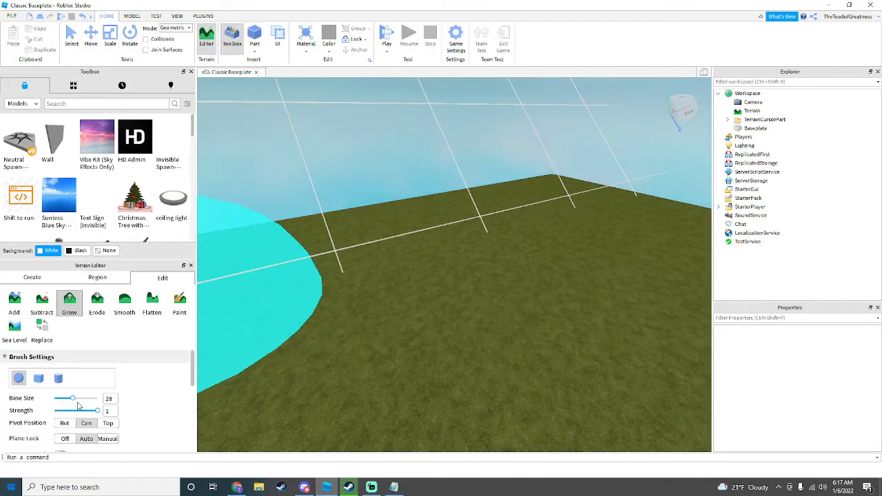
{"action": "left_click_drag", "start_coordinate": [73, 398], "coordinate": [67, 403]}
Raise an uneven rim of grass terrain along the edges of the map with the Grow brush.
{"action": "right_click_drag", "start_coordinate": [444, 248], "coordinate": [444, 247]}
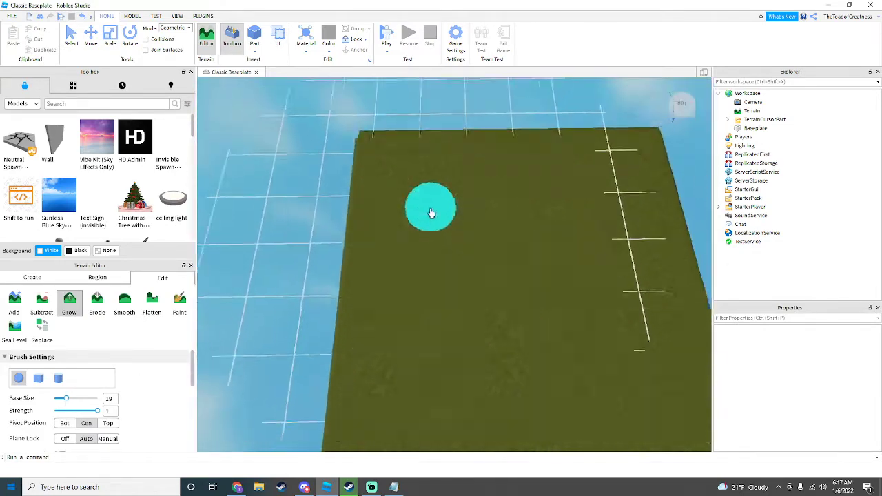
{"action": "scroll", "coordinate": [430, 213], "scroll_direction": "down", "scroll_amount": 1}
{"action": "left_click_drag", "start_coordinate": [364, 151], "coordinate": [424, 150]}
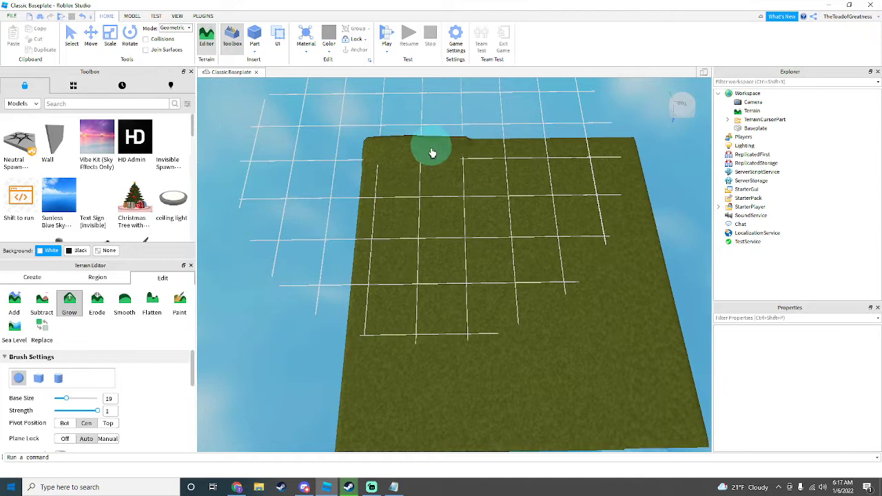
{"action": "mouse_move", "coordinate": [556, 147]}
{"action": "right_mouse_down"}
{"action": "mouse_move", "coordinate": [611, 147]}
{"action": "mouse_move", "coordinate": [520, 116]}
{"action": "right_mouse_up"}
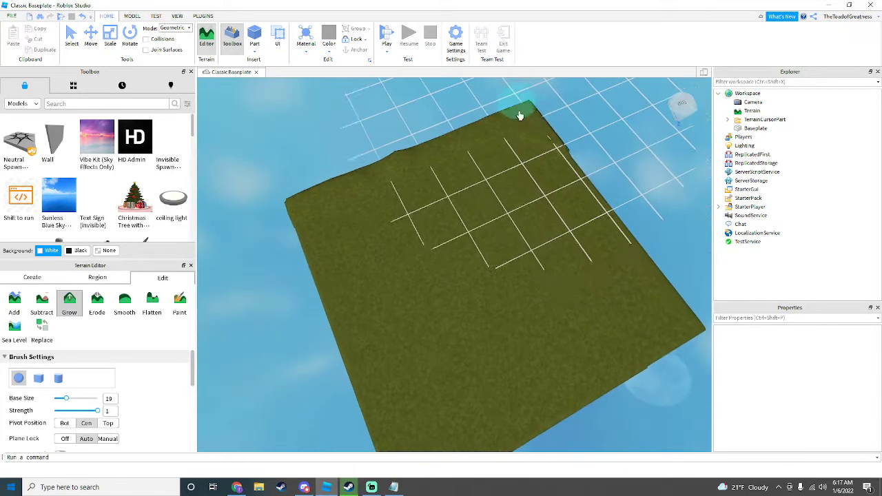
{"action": "left_click_drag", "start_coordinate": [520, 116], "coordinate": [552, 142]}
{"action": "mouse_move", "coordinate": [551, 161]}
{"action": "right_mouse_down"}
{"action": "mouse_move", "coordinate": [632, 255]}
{"action": "mouse_move", "coordinate": [638, 275]}
{"action": "mouse_move", "coordinate": [539, 225]}
{"action": "mouse_move", "coordinate": [567, 248]}
{"action": "mouse_move", "coordinate": [569, 276]}
{"action": "mouse_move", "coordinate": [547, 356]}
{"action": "mouse_move", "coordinate": [549, 390]}
{"action": "right_mouse_up"}
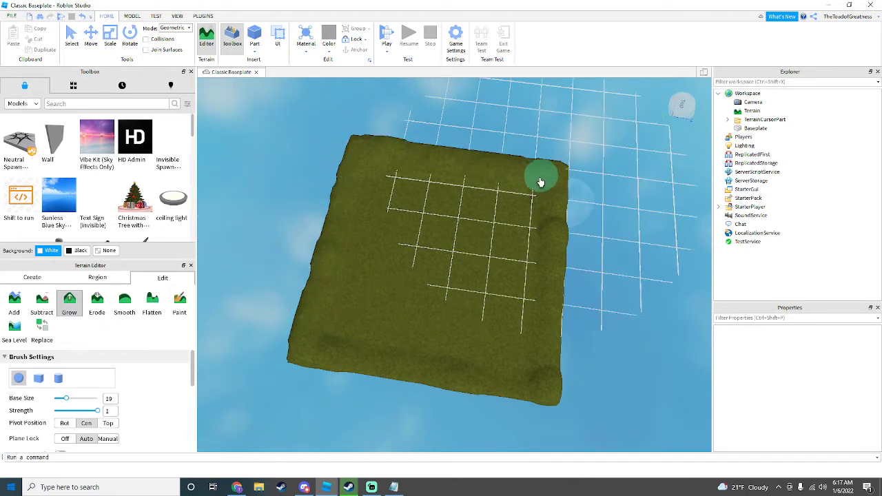
{"action": "right_click_drag", "start_coordinate": [551, 281], "coordinate": [551, 316]}
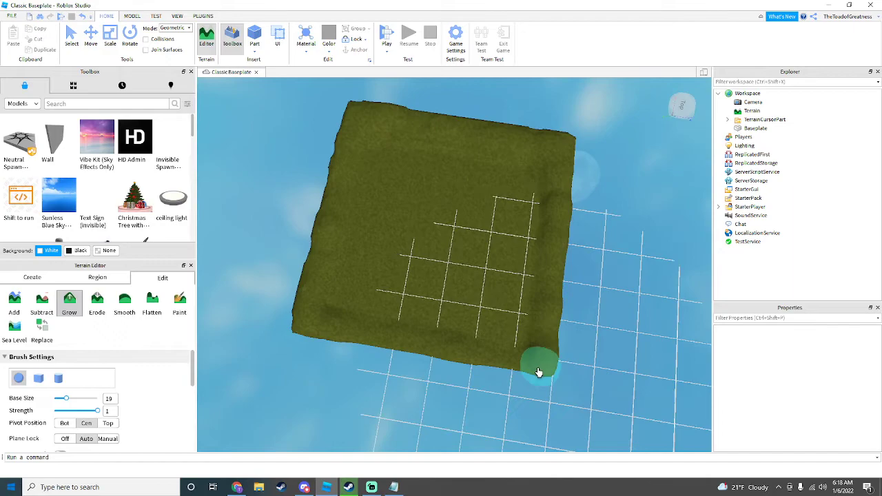
{"action": "scroll", "coordinate": [489, 216], "scroll_direction": "up", "scroll_amount": 10}
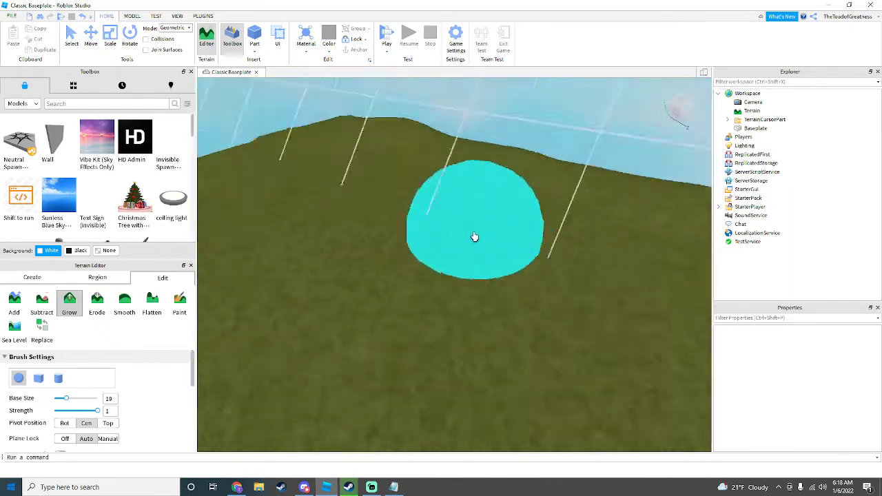
{"action": "right_click_drag", "start_coordinate": [474, 237], "coordinate": [474, 237]}
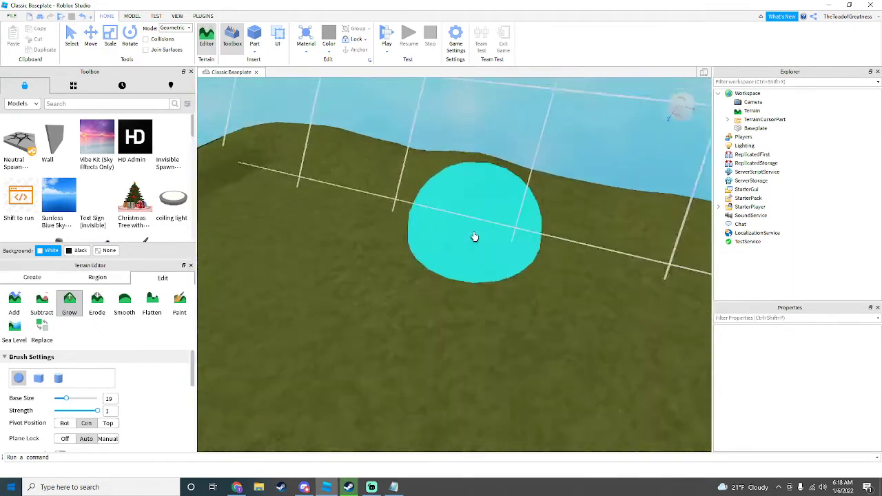
{"action": "scroll", "coordinate": [474, 237], "scroll_direction": "down", "scroll_amount": 8}
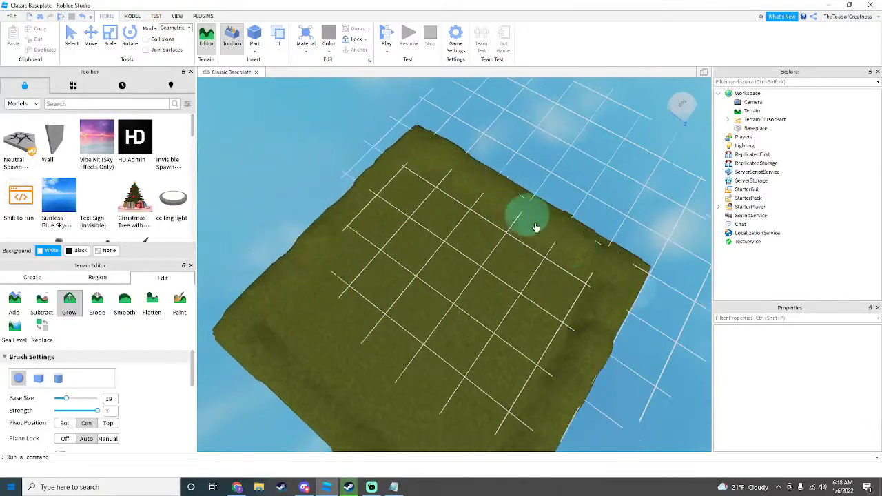
Build up a further stretch of the grass rim along one map edge with the Grow brush.
{"action": "right_click_drag", "start_coordinate": [574, 348], "coordinate": [573, 348]}
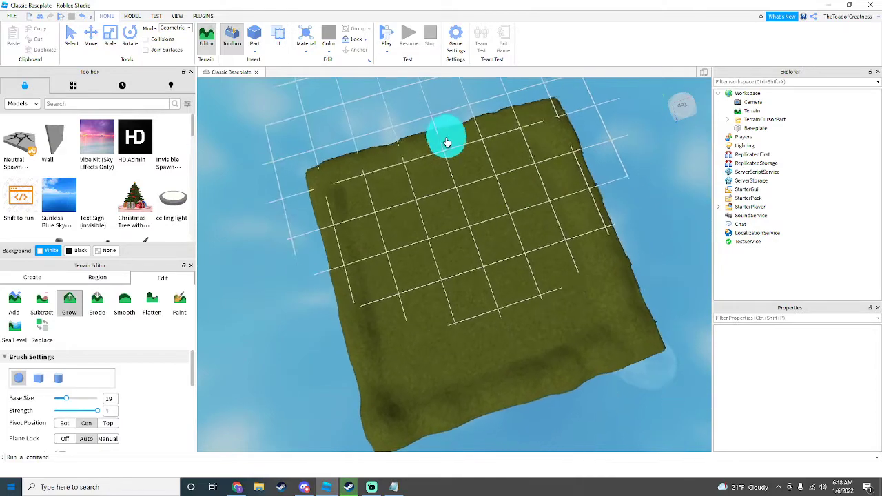
{"action": "scroll", "coordinate": [461, 268], "scroll_direction": "up", "scroll_amount": 7}
{"action": "right_click_drag", "start_coordinate": [492, 231], "coordinate": [493, 231]}
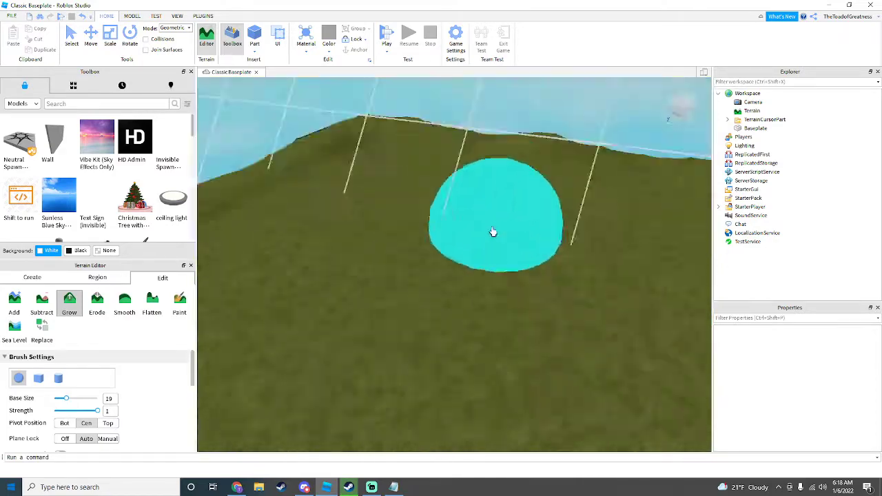
{"action": "scroll", "coordinate": [480, 239], "scroll_direction": "down", "scroll_amount": 2}
{"action": "right_click_drag", "start_coordinate": [528, 286], "coordinate": [528, 285]}
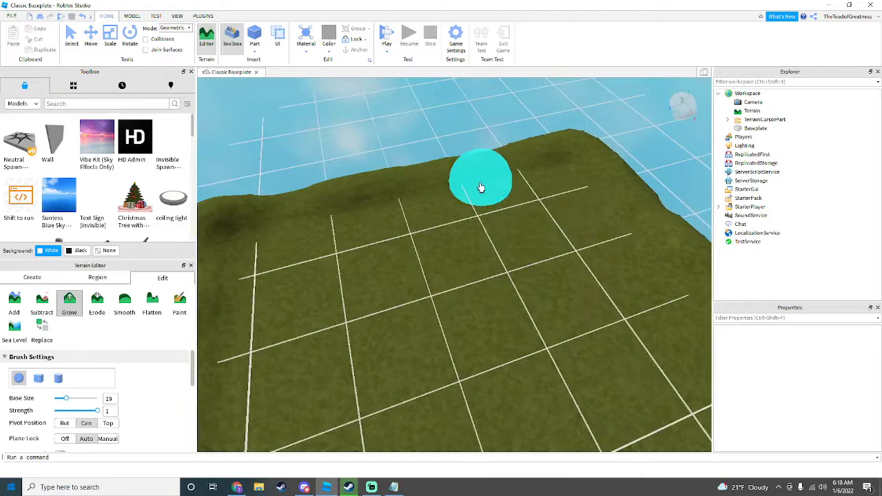
{"action": "mouse_move", "coordinate": [481, 188]}
{"action": "left_mouse_down"}
{"action": "mouse_move", "coordinate": [471, 170]}
{"action": "mouse_move", "coordinate": [269, 211]}
{"action": "mouse_move", "coordinate": [520, 146]}
{"action": "mouse_move", "coordinate": [500, 166]}
{"action": "left_mouse_up"}
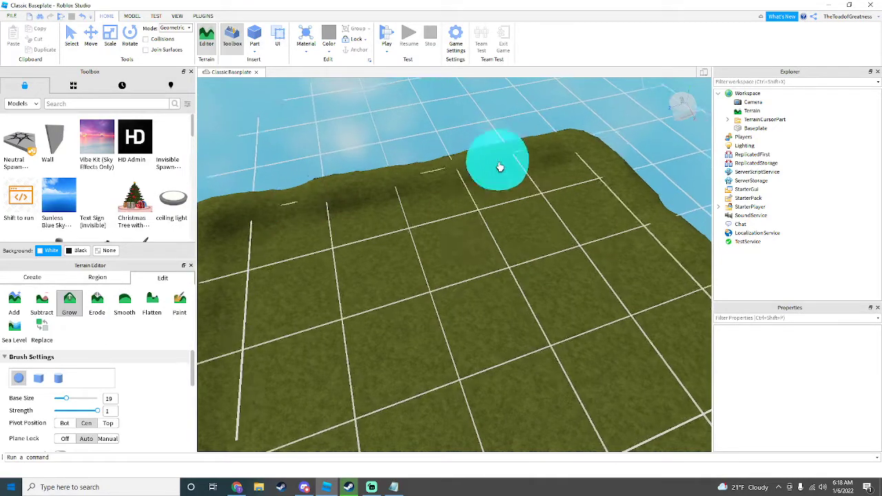
{"action": "right_click_drag", "start_coordinate": [500, 167], "coordinate": [501, 167]}
Switch to the Paint brush, choose the grey asphalt material and set the base size to 6.
{"action": "scroll", "coordinate": [434, 224], "scroll_direction": "up", "scroll_amount": 3}
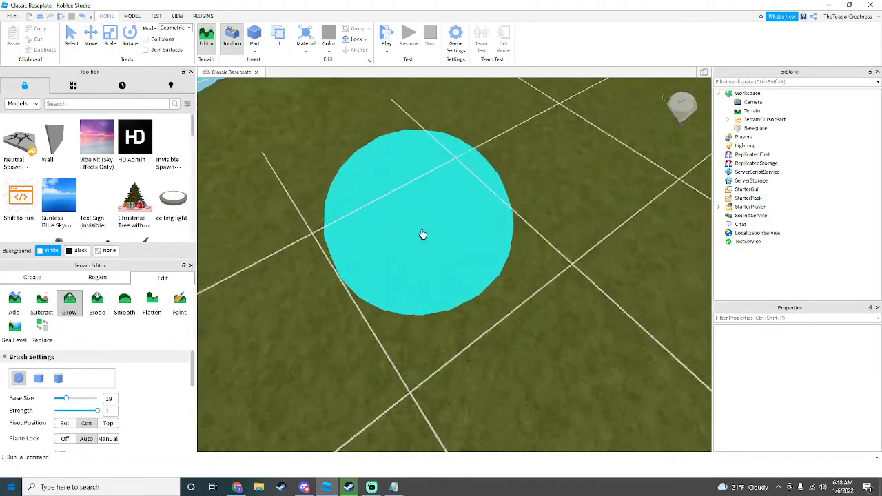
{"action": "scroll", "coordinate": [435, 232], "scroll_direction": "down", "scroll_amount": 3}
{"action": "right_click_drag", "start_coordinate": [435, 233], "coordinate": [435, 232]}
{"action": "scroll", "coordinate": [435, 232], "scroll_direction": "down", "scroll_amount": 1}
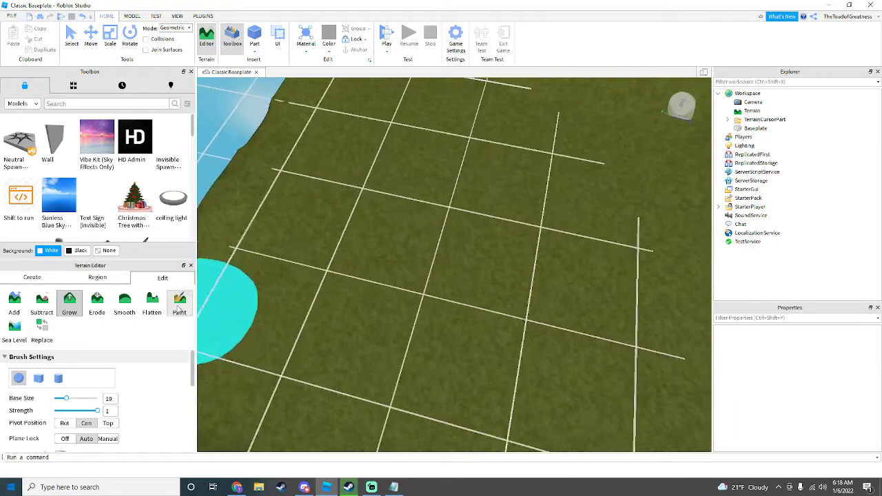
{"action": "left_click", "coordinate": [178, 309]}
{"action": "scroll", "coordinate": [475, 203], "scroll_direction": "down", "scroll_amount": 2}
{"action": "right_click_drag", "start_coordinate": [478, 200], "coordinate": [487, 173]}
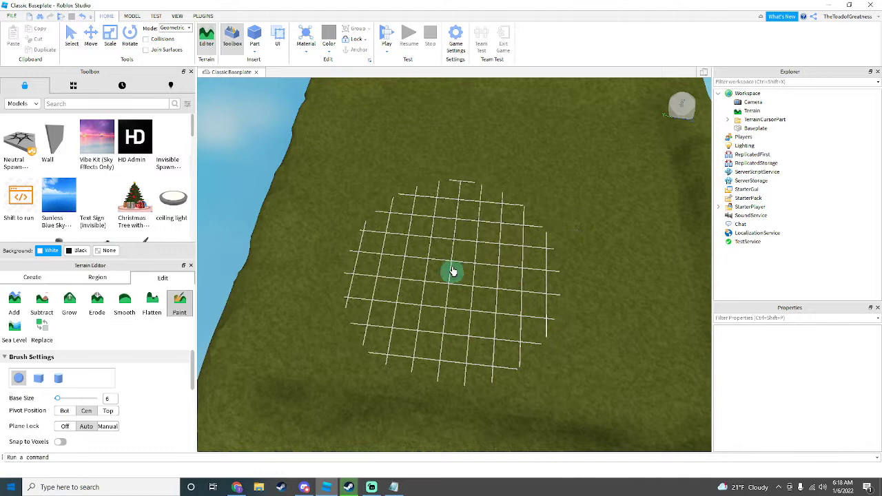
{"action": "scroll", "coordinate": [54, 416], "scroll_direction": "down", "scroll_amount": 4}
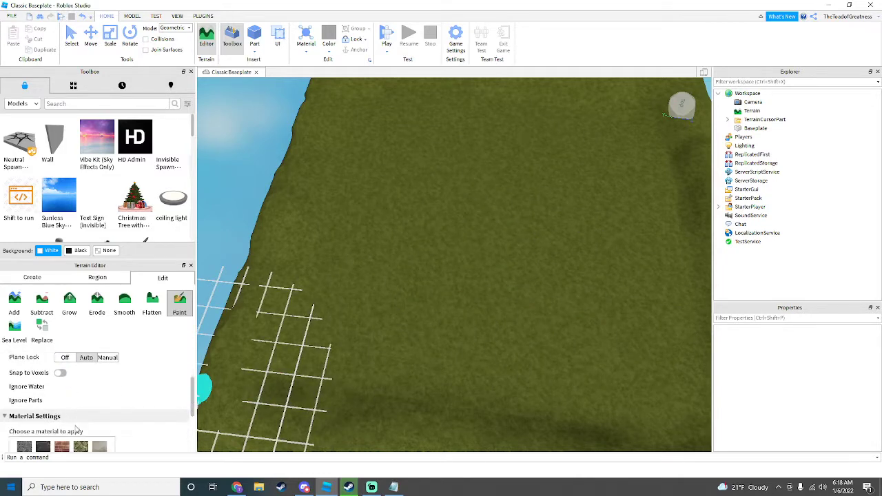
{"action": "scroll", "coordinate": [51, 375], "scroll_direction": "up", "scroll_amount": 3}
{"action": "left_click_drag", "start_coordinate": [59, 366], "coordinate": [60, 366]}
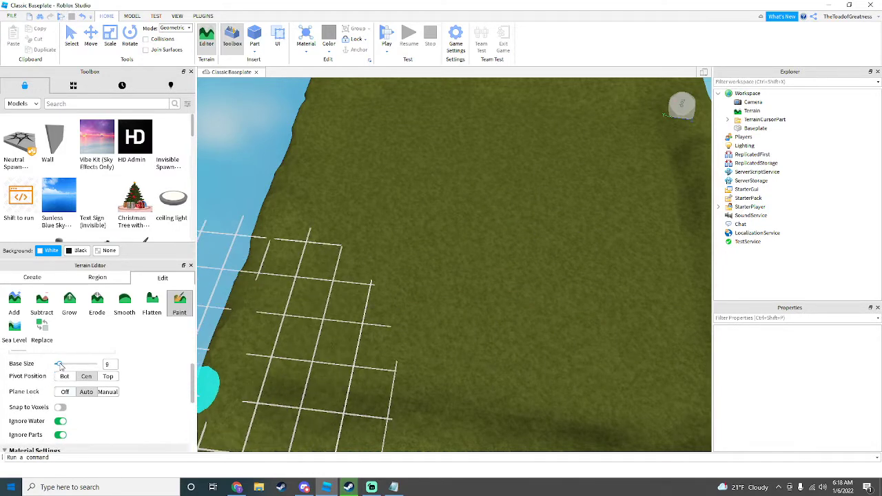
{"action": "scroll", "coordinate": [65, 385], "scroll_direction": "down", "scroll_amount": 5}
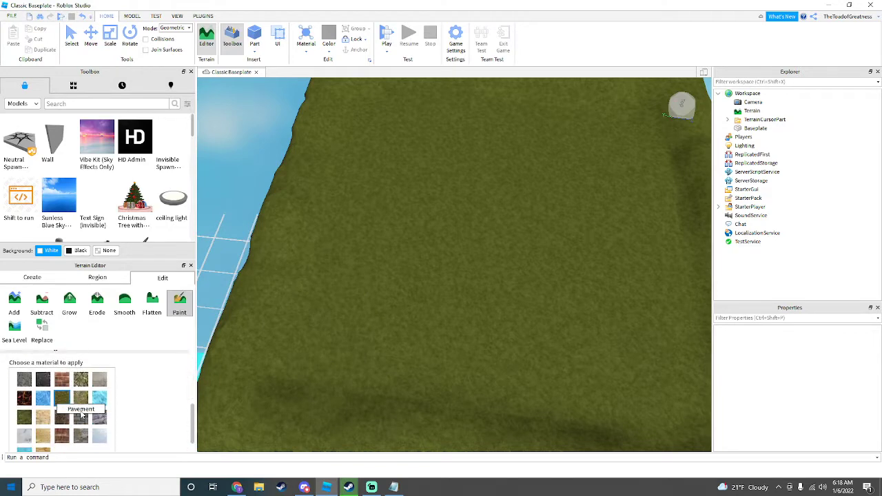
{"action": "scroll", "coordinate": [69, 389], "scroll_direction": "up", "scroll_amount": 5}
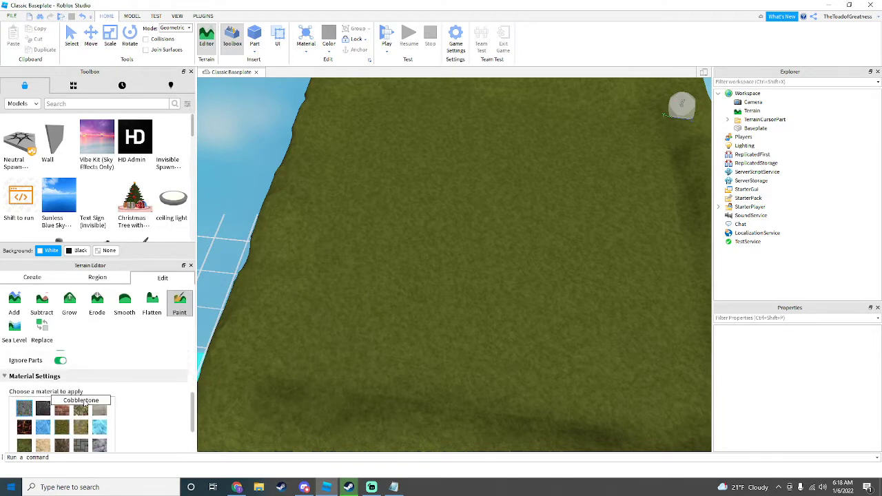
{"action": "scroll", "coordinate": [79, 399], "scroll_direction": "up", "scroll_amount": 2}
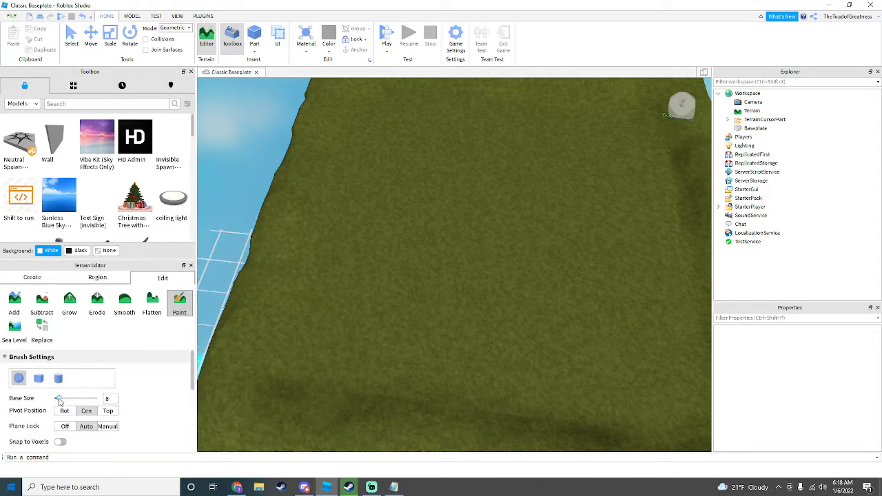
{"action": "scroll", "coordinate": [310, 331], "scroll_direction": "down", "scroll_amount": 5}
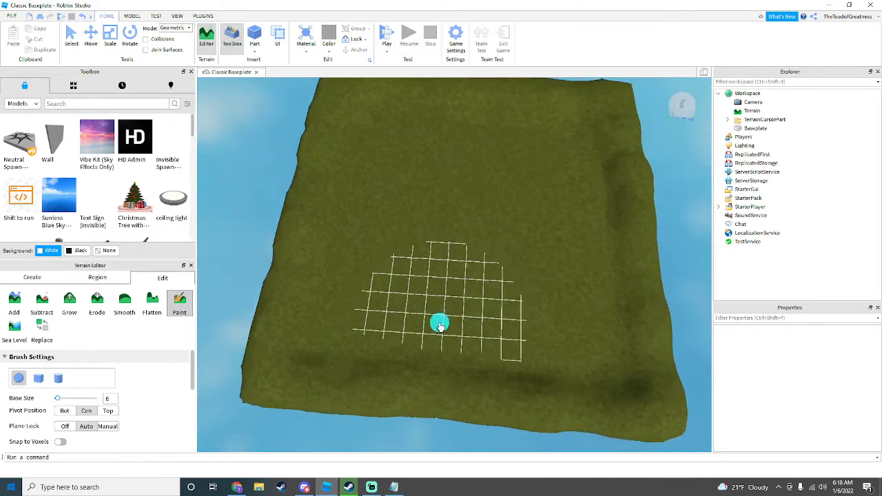
Paint a rounded asphalt clearing on the grass just inside one edge of the map.
{"action": "scroll", "coordinate": [430, 354], "scroll_direction": "up", "scroll_amount": 5}
{"action": "mouse_move", "coordinate": [430, 354]}
{"action": "left_mouse_down"}
{"action": "mouse_move", "coordinate": [441, 349]}
{"action": "mouse_move", "coordinate": [396, 337]}
{"action": "mouse_move", "coordinate": [437, 338]}
{"action": "mouse_move", "coordinate": [393, 348]}
{"action": "left_mouse_up"}
{"action": "scroll", "coordinate": [487, 382], "scroll_direction": "up", "scroll_amount": 8}
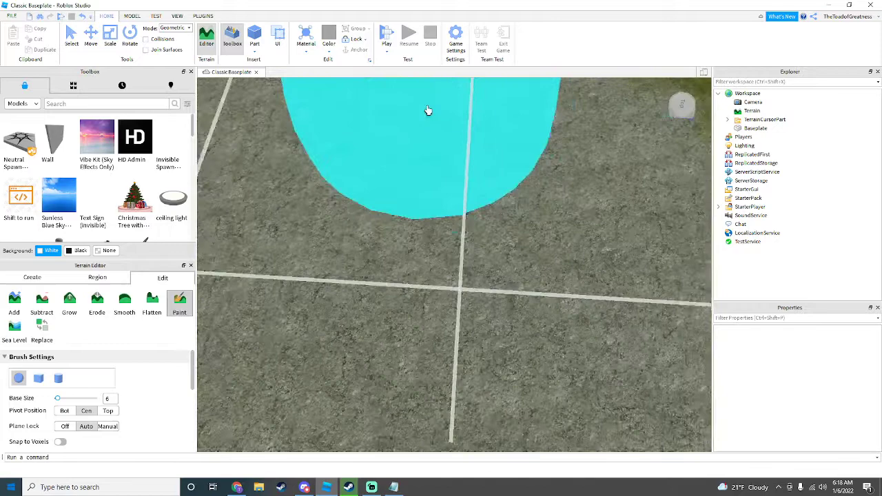
{"action": "scroll", "coordinate": [430, 109], "scroll_direction": "down", "scroll_amount": 8}
{"action": "right_click_drag", "start_coordinate": [451, 219], "coordinate": [450, 222]}
{"action": "scroll", "coordinate": [446, 243], "scroll_direction": "down", "scroll_amount": 4}
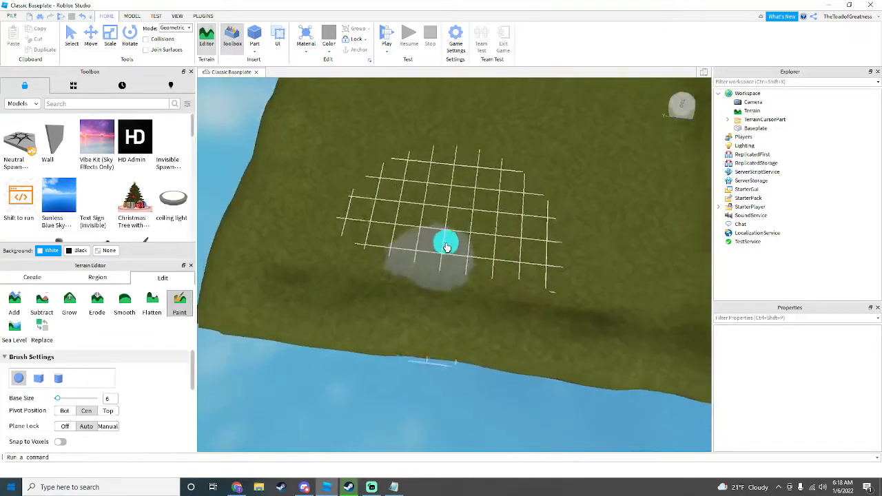
Paint a branching asphalt path from the clearing across the map, ending each branch in another patch, and leave the Paint tool.
{"action": "mouse_move", "coordinate": [440, 238]}
{"action": "left_mouse_down"}
{"action": "mouse_move", "coordinate": [466, 185]}
{"action": "mouse_move", "coordinate": [579, 108]}
{"action": "mouse_move", "coordinate": [503, 158]}
{"action": "mouse_move", "coordinate": [436, 105]}
{"action": "left_mouse_up"}
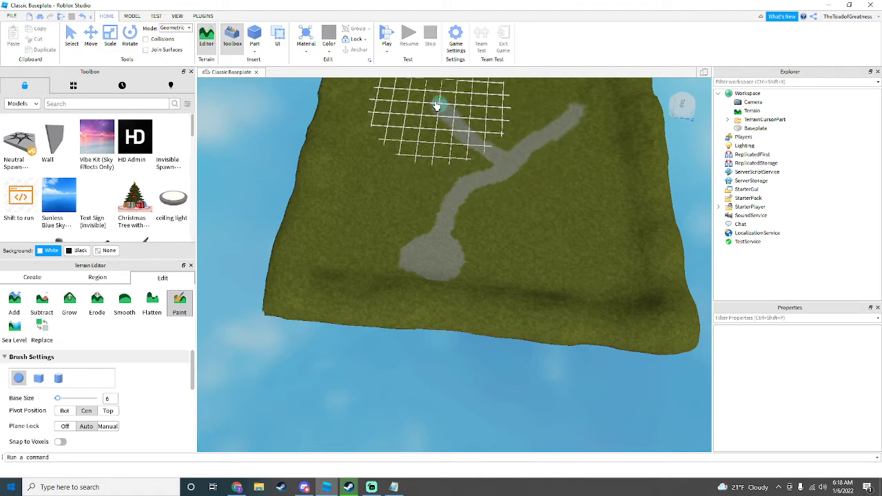
{"action": "right_click_drag", "start_coordinate": [447, 122], "coordinate": [448, 119]}
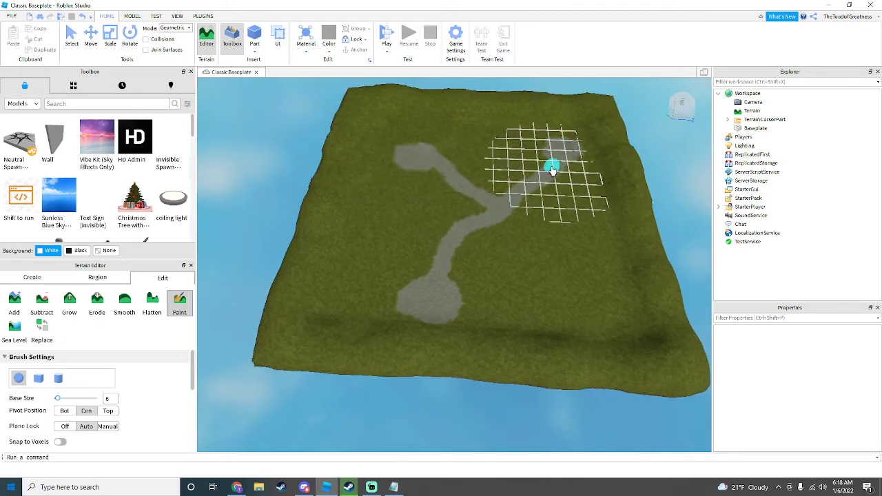
{"action": "left_click_drag", "start_coordinate": [569, 207], "coordinate": [593, 290]}
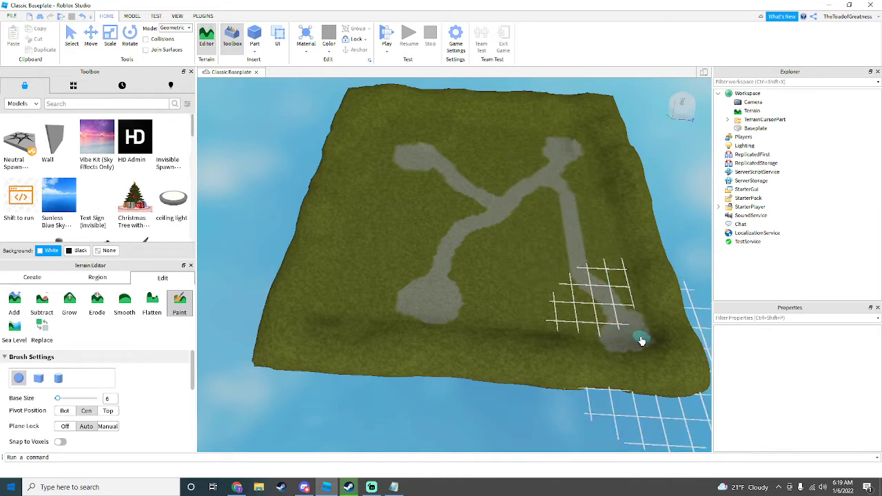
{"action": "scroll", "coordinate": [578, 308], "scroll_direction": "up", "scroll_amount": 5}
{"action": "right_click_drag", "start_coordinate": [471, 212], "coordinate": [462, 225]}
{"action": "key", "text": "ctrl+1"}
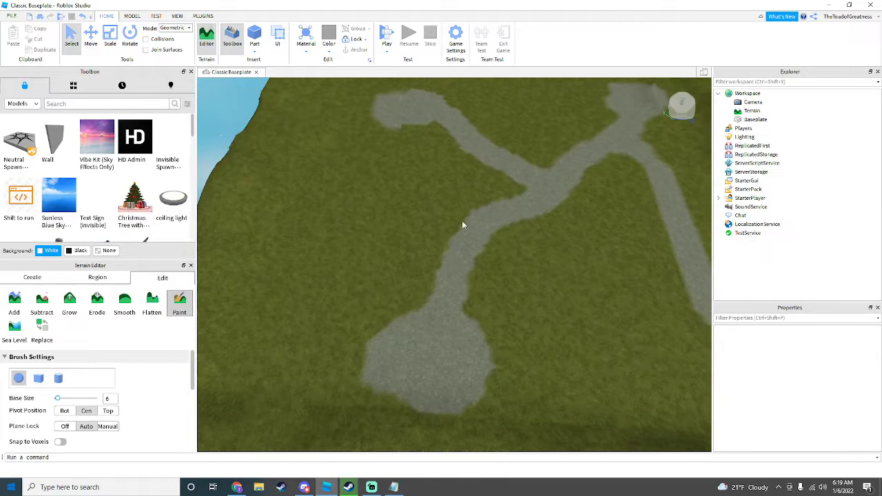
Close the Terrain Editor, search the Toolbox for "observation tower" and insert the Observation Tower model on an asphalt clearing.
{"action": "right_click_drag", "start_coordinate": [538, 242], "coordinate": [538, 247]}
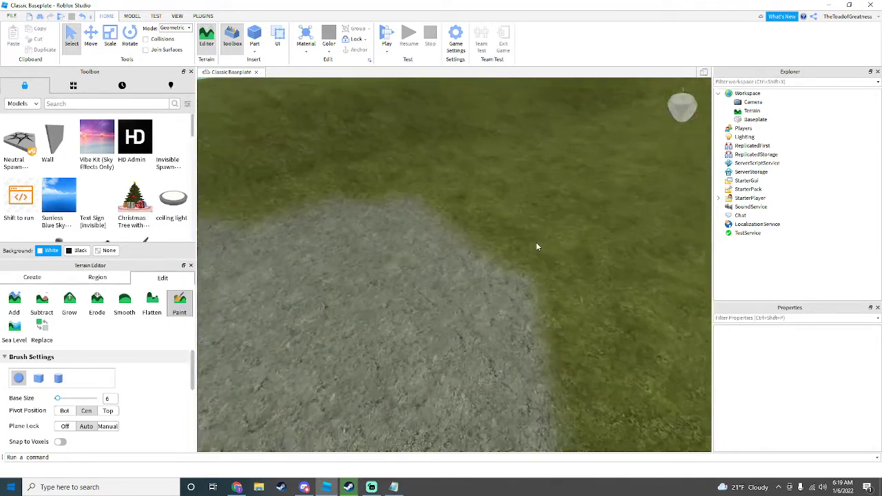
{"action": "right_click_drag", "start_coordinate": [537, 247], "coordinate": [537, 245]}
{"action": "mouse_move", "coordinate": [536, 245]}
{"action": "left_mouse_down"}
{"action": "mouse_move", "coordinate": [391, 253]}
{"action": "mouse_move", "coordinate": [529, 237]}
{"action": "left_mouse_up"}
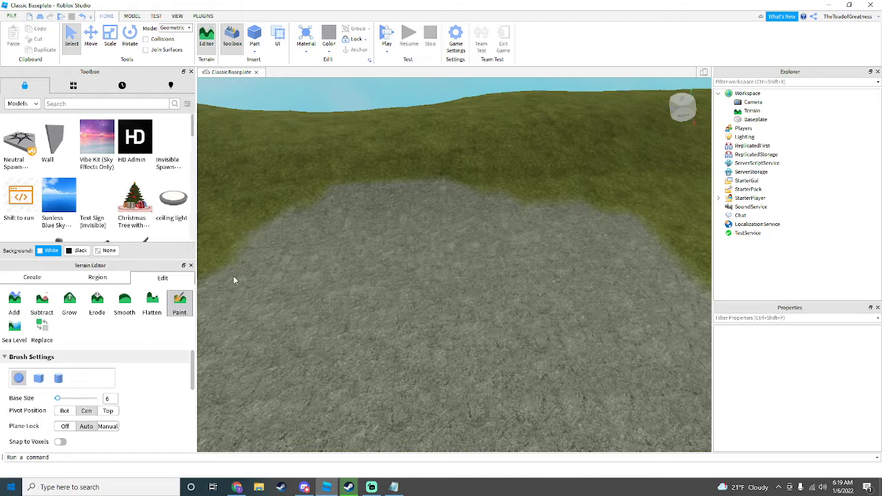
{"action": "left_click", "coordinate": [191, 266]}
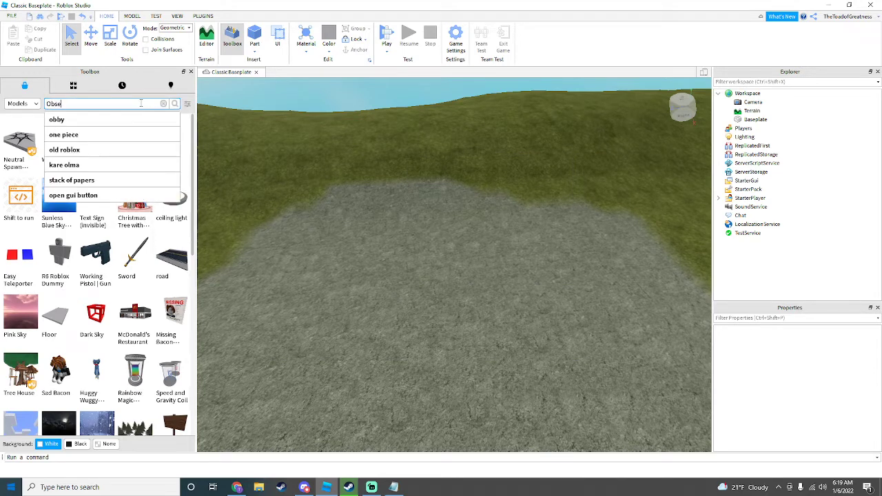
{"action": "left_click", "coordinate": [120, 124]}
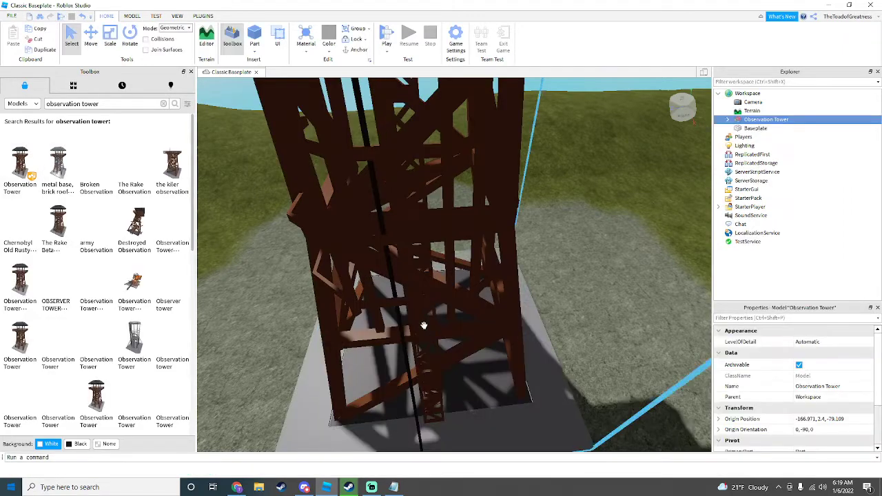
{"action": "scroll", "coordinate": [536, 305], "scroll_direction": "down", "scroll_amount": 5}
{"action": "left_click", "coordinate": [537, 310]}
Delete the grey base slab beneath the observation tower's legs.
{"action": "right_click_drag", "start_coordinate": [536, 306], "coordinate": [536, 308]}
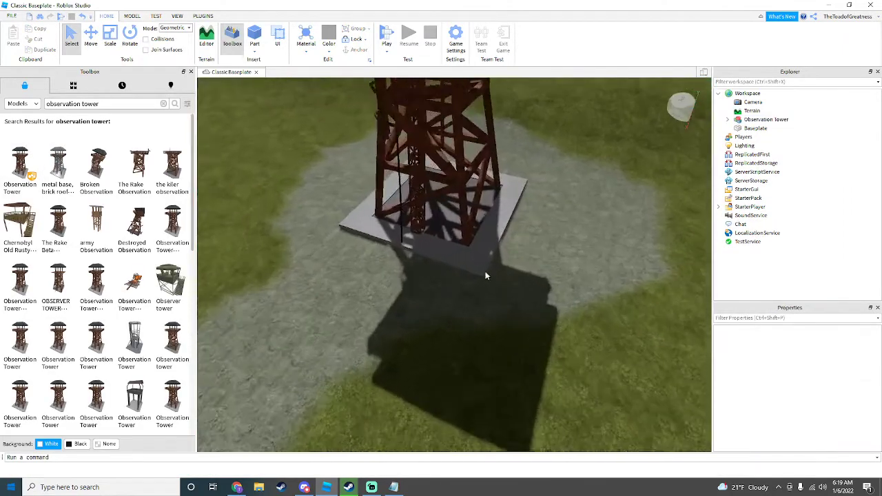
{"action": "scroll", "coordinate": [482, 270], "scroll_direction": "up", "scroll_amount": 5}
{"action": "left_click", "coordinate": [469, 242], "text": "alt"}
{"action": "key", "text": "Delete"}
{"action": "scroll", "coordinate": [506, 267], "scroll_direction": "down", "scroll_amount": 5}
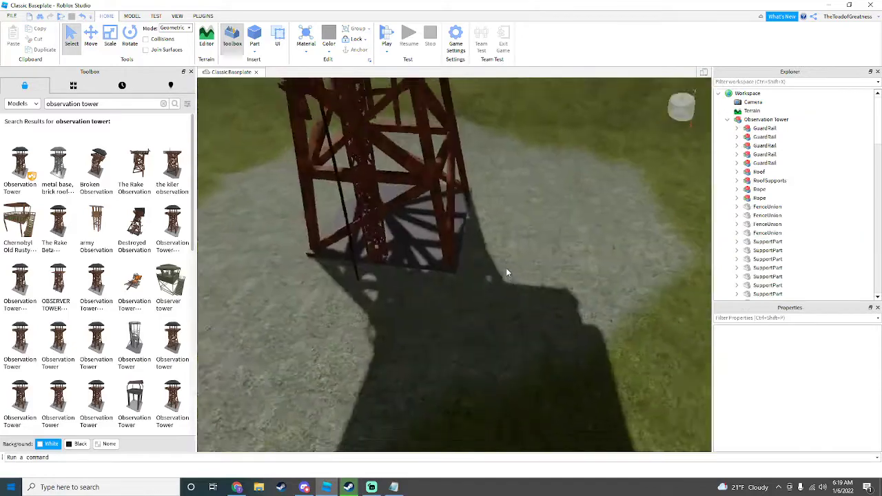
Move the whole Observation Tower model horizontally along both ground axes to reposition it on the asphalt clearing.
{"action": "right_click_drag", "start_coordinate": [506, 268], "coordinate": [506, 267]}
{"action": "scroll", "coordinate": [454, 310], "scroll_direction": "down", "scroll_amount": 1}
{"action": "scroll", "coordinate": [454, 309], "scroll_direction": "down", "scroll_amount": 2}
{"action": "left_click", "coordinate": [445, 311]}
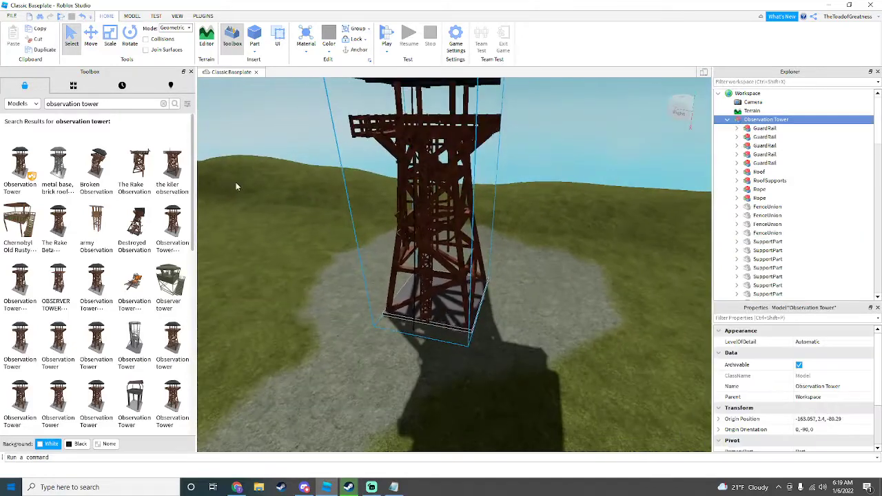
{"action": "scroll", "coordinate": [238, 187], "scroll_direction": "up", "scroll_amount": 2}
{"action": "left_click", "coordinate": [95, 38]}
{"action": "left_click_drag", "start_coordinate": [542, 299], "coordinate": [537, 297]}
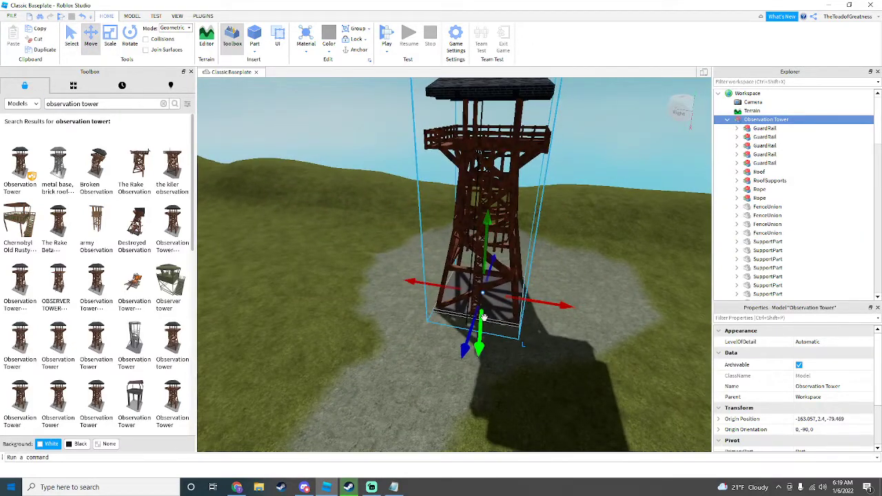
{"action": "left_click_drag", "start_coordinate": [477, 321], "coordinate": [472, 318]}
Lower the observation tower to an origin height of about 1.407 so its legs meet the ground, and deselect it.
{"action": "scroll", "coordinate": [505, 323], "scroll_direction": "up", "scroll_amount": 4}
{"action": "scroll", "coordinate": [503, 313], "scroll_direction": "down", "scroll_amount": 6}
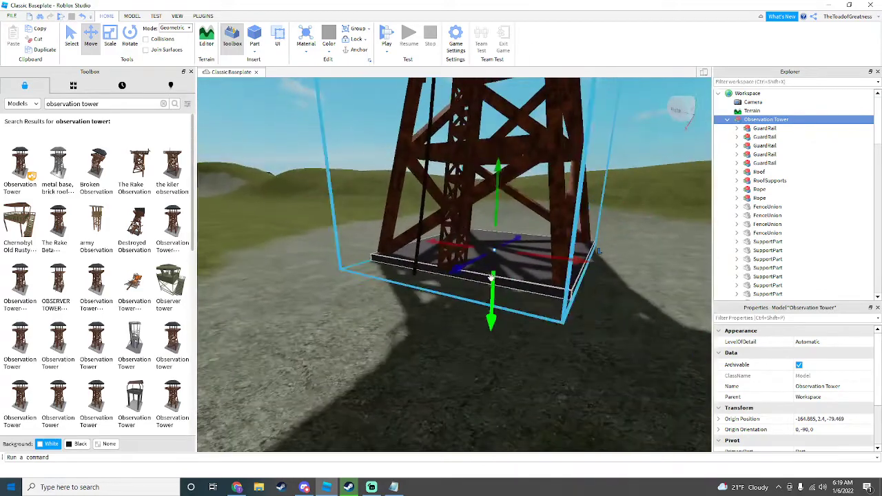
{"action": "left_click_drag", "start_coordinate": [492, 281], "coordinate": [492, 290]}
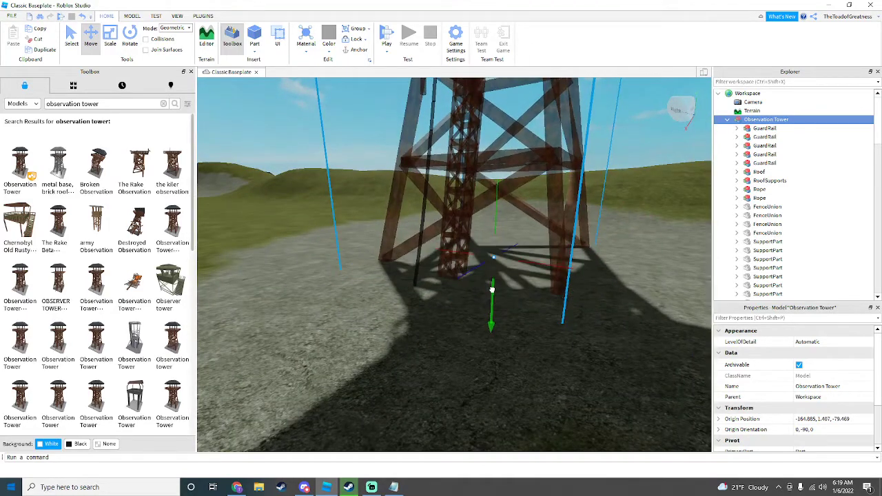
{"action": "left_click", "coordinate": [549, 345]}
Rotate the observation tower about its vertical axis to turn its ladder side, and deselect it.
{"action": "scroll", "coordinate": [550, 345], "scroll_direction": "down", "scroll_amount": 6}
{"action": "right_click_drag", "start_coordinate": [550, 344], "coordinate": [549, 250]}
{"action": "key", "text": "w"}
{"action": "scroll", "coordinate": [542, 251], "scroll_direction": "down", "scroll_amount": 6}
{"action": "left_click", "coordinate": [549, 250]}
{"action": "key", "text": "ctrl+4"}
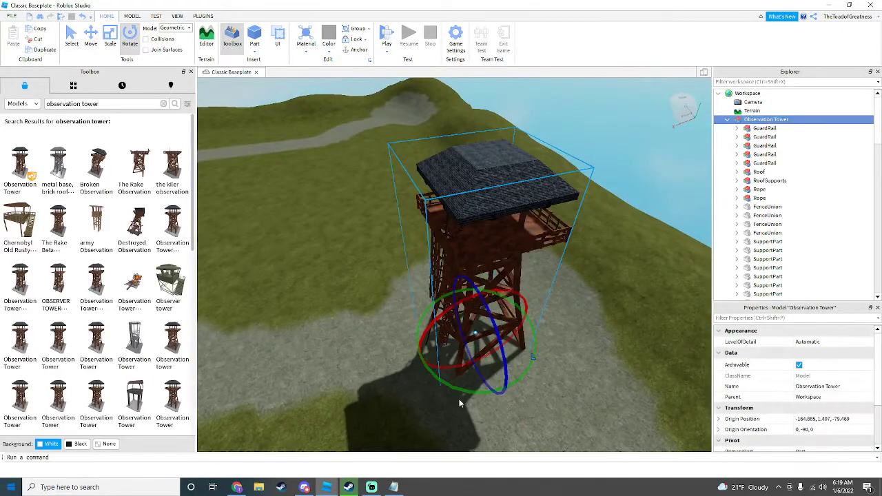
{"action": "left_click_drag", "start_coordinate": [466, 391], "coordinate": [519, 314]}
{"action": "left_click", "coordinate": [627, 300]}
Inspect the tower's upper platform and search the Toolbox models for "dummy".
{"action": "scroll", "coordinate": [596, 289], "scroll_direction": "up", "scroll_amount": 4}
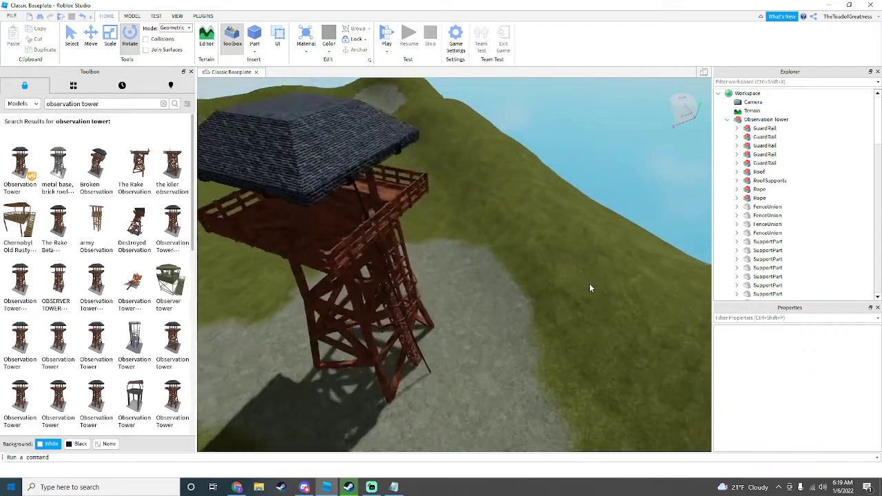
{"action": "key", "text": "w"}
{"action": "right_click_drag", "start_coordinate": [589, 284], "coordinate": [589, 283]}
{"action": "left_click", "coordinate": [162, 103]}
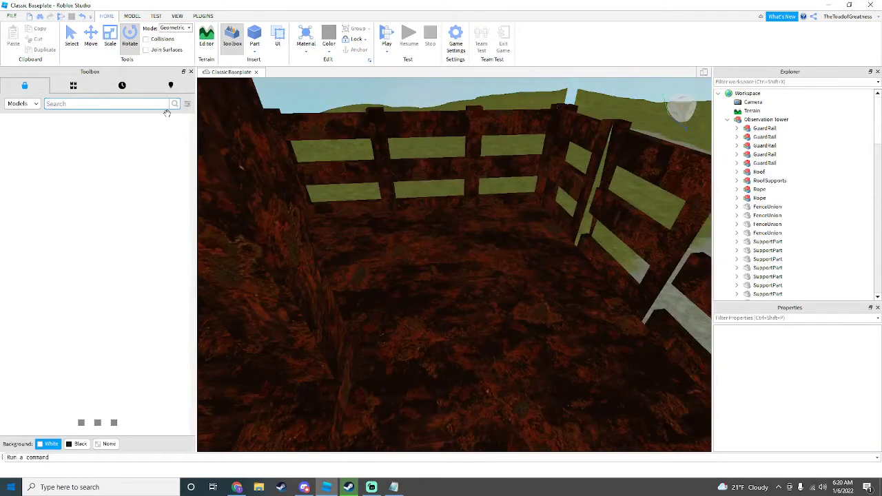
{"action": "key", "text": "Return"}
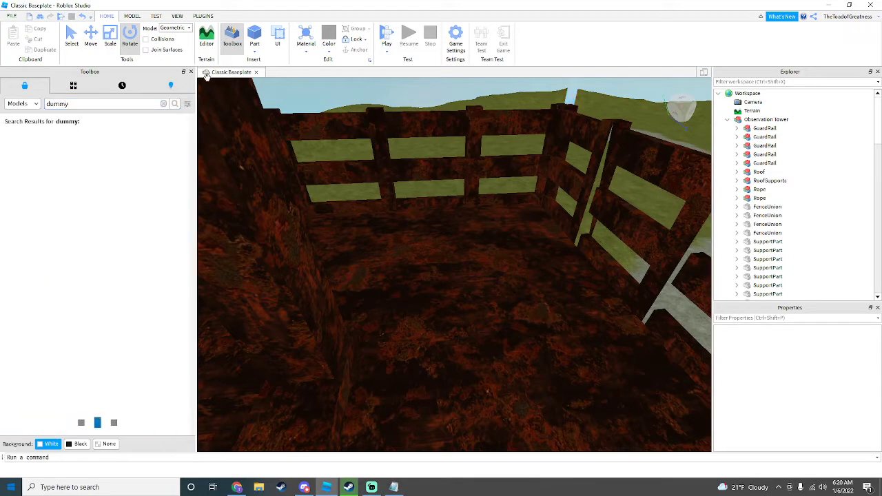
Insert a grey Dummy model on the asphalt beside the base of the observation tower.
{"action": "right_click_drag", "start_coordinate": [440, 247], "coordinate": [437, 251]}
{"action": "scroll", "coordinate": [437, 247], "scroll_direction": "down", "scroll_amount": 5}
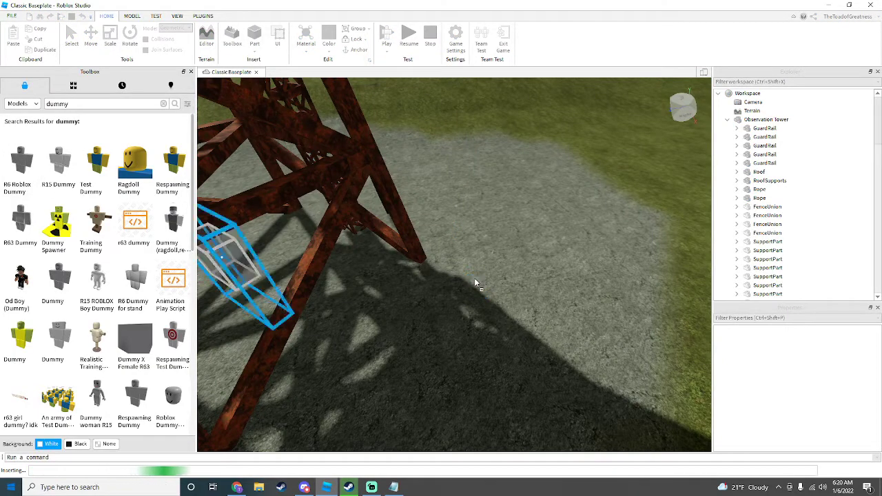
{"action": "left_click_drag", "start_coordinate": [474, 278], "coordinate": [480, 277]}
{"action": "scroll", "coordinate": [483, 276], "scroll_direction": "up", "scroll_amount": 3}
{"action": "right_click_drag", "start_coordinate": [497, 269], "coordinate": [496, 269]}
{"action": "scroll", "coordinate": [551, 262], "scroll_direction": "down", "scroll_amount": 4}
{"action": "left_click", "coordinate": [566, 258]}
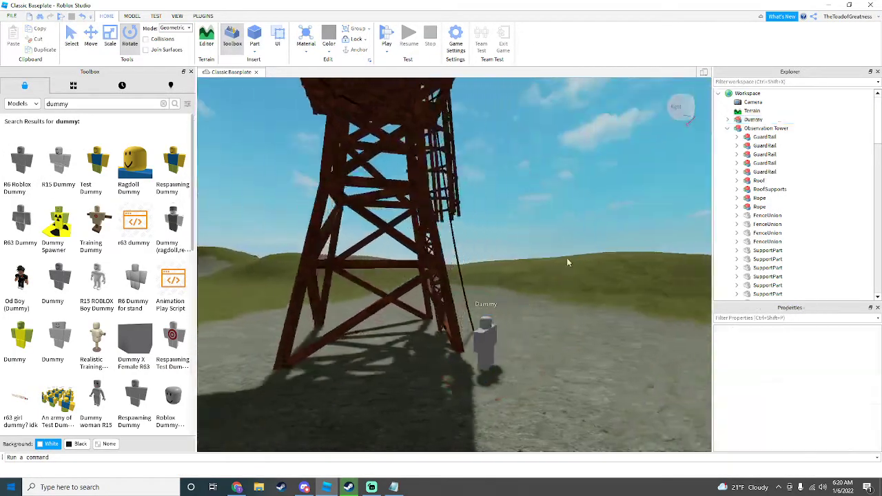
Move the grey Dummy from the ground up onto the observation tower's upper platform.
{"action": "right_click_drag", "start_coordinate": [568, 259], "coordinate": [569, 254]}
{"action": "left_click_drag", "start_coordinate": [483, 288], "coordinate": [481, 278]}
{"action": "right_click_drag", "start_coordinate": [481, 279], "coordinate": [481, 277]}
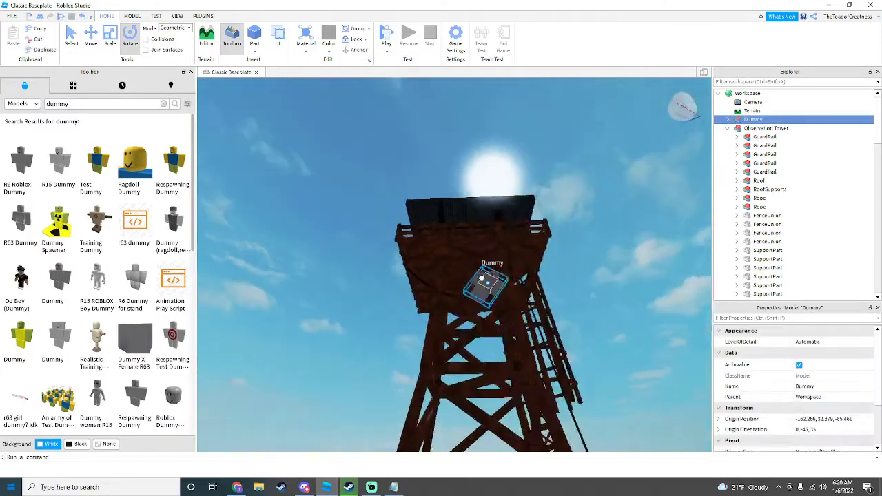
{"action": "key", "text": "f"}
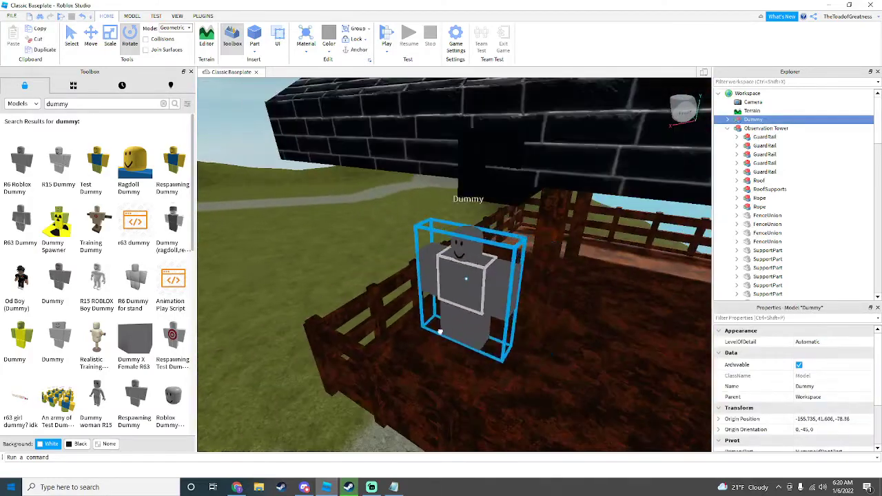
Rotate the Dummy on the tower platform about its vertical axis to an orientation of 0, -90, 0, and deselect it.
{"action": "left_click_drag", "start_coordinate": [440, 332], "coordinate": [442, 330]}
{"action": "scroll", "coordinate": [476, 303], "scroll_direction": "down", "scroll_amount": 2}
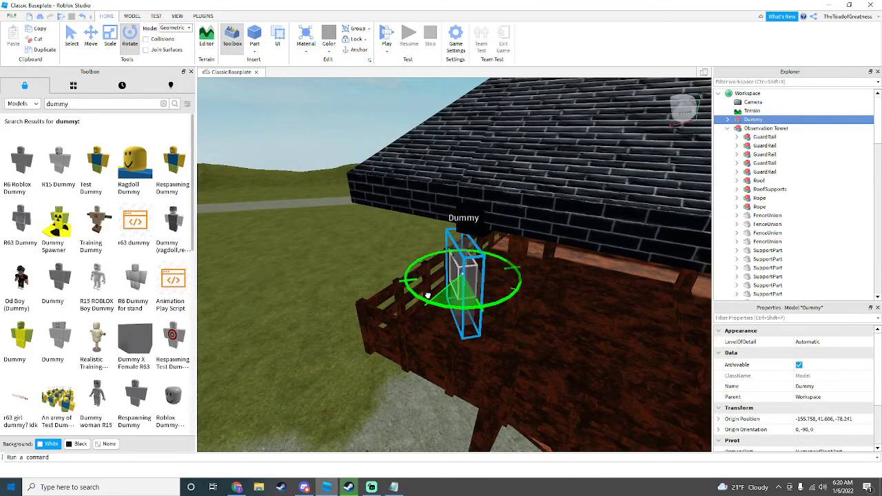
{"action": "left_click_drag", "start_coordinate": [427, 296], "coordinate": [427, 295]}
{"action": "key", "text": "w"}
{"action": "right_click_drag", "start_coordinate": [369, 208], "coordinate": [370, 207]}
{"action": "left_click", "coordinate": [369, 206]}
{"action": "key", "text": "d"}
{"action": "key", "text": "w"}
{"action": "scroll", "coordinate": [461, 219], "scroll_direction": "up", "scroll_amount": 3}
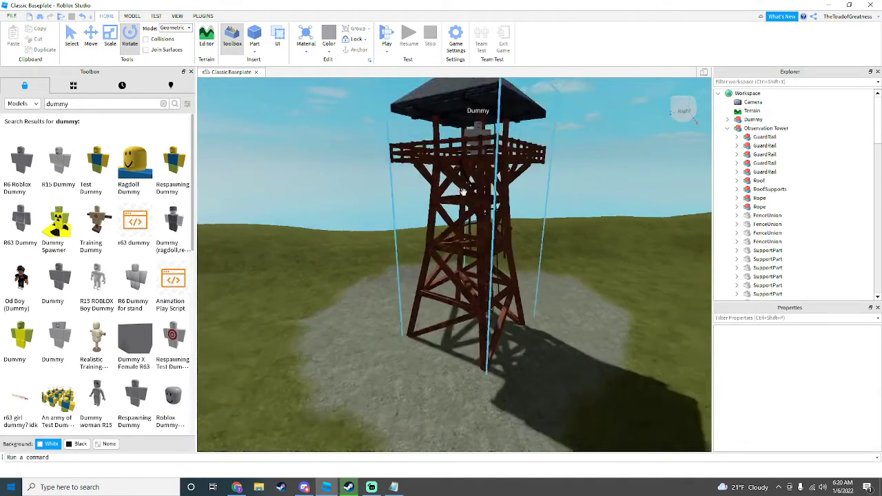
Search the Toolbox models for "trees".
{"action": "scroll", "coordinate": [470, 207], "scroll_direction": "down", "scroll_amount": 5}
{"action": "right_click_drag", "start_coordinate": [470, 206], "coordinate": [470, 205]}
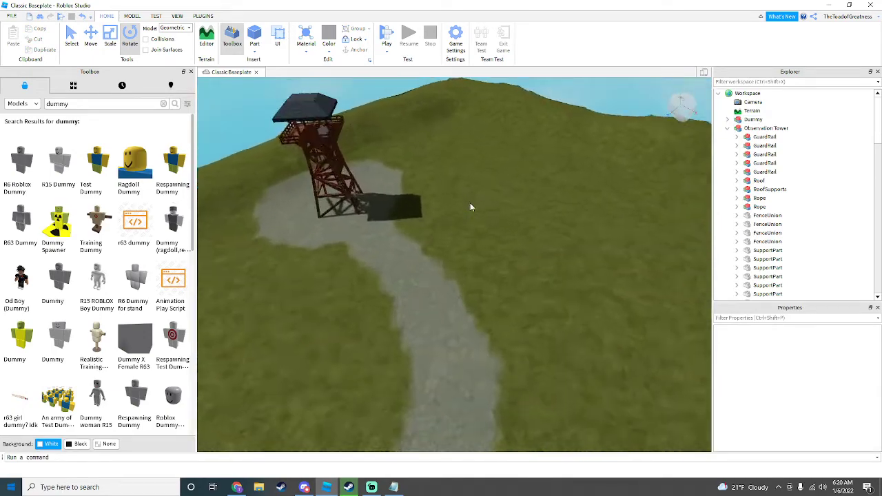
{"action": "key", "text": "w"}
{"action": "scroll", "coordinate": [470, 208], "scroll_direction": "up", "scroll_amount": 3}
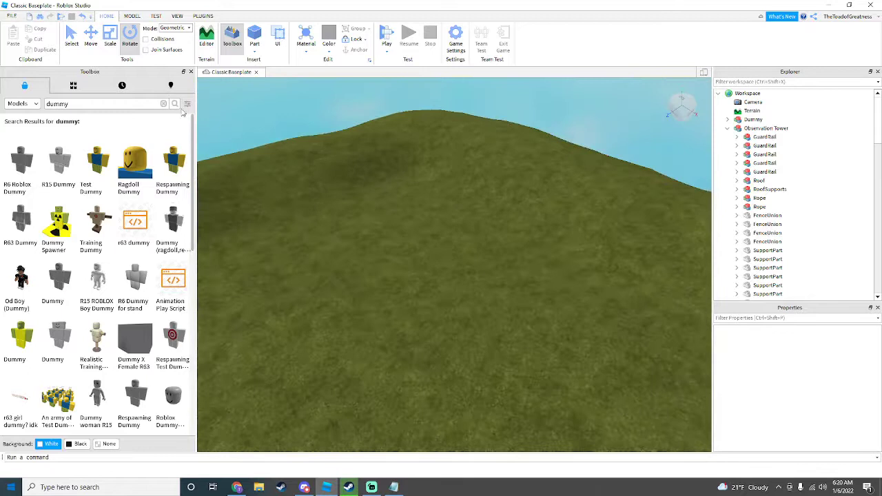
{"action": "left_click", "coordinate": [163, 103]}
{"action": "type", "text": "tr"}
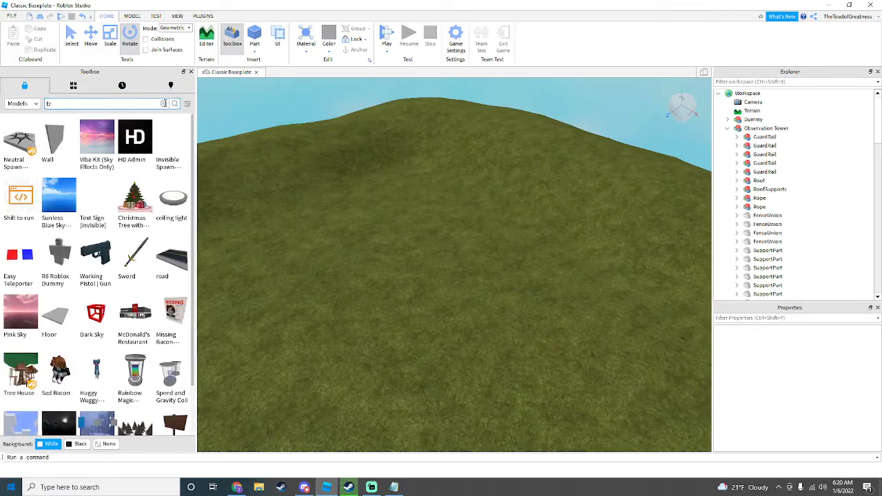
{"action": "type", "text": "ees"}
{"action": "key", "text": "Return"}
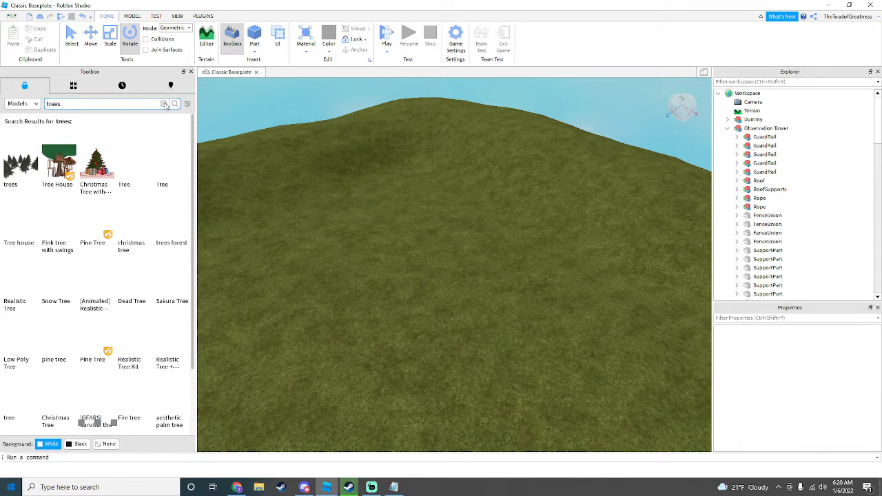
Insert a pine tree group on the grass near the tower and lower it to an origin height of about 14.884.
{"action": "left_click", "coordinate": [138, 226]}
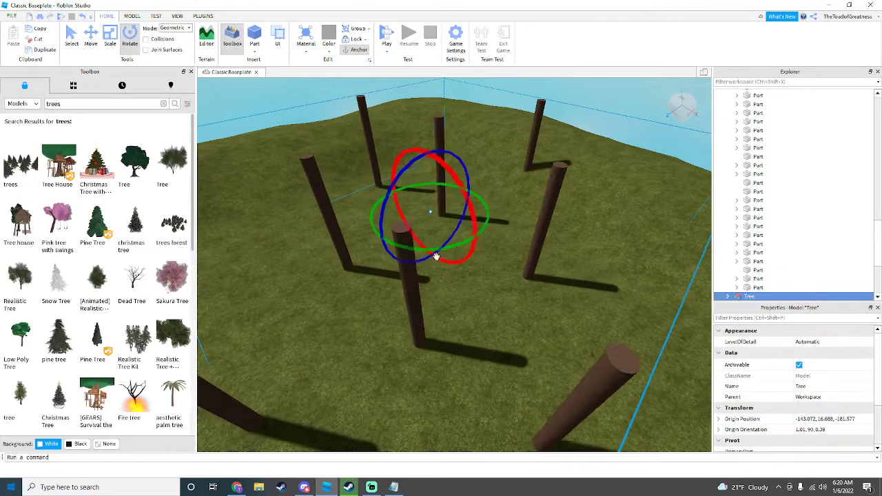
{"action": "scroll", "coordinate": [436, 260], "scroll_direction": "down", "scroll_amount": 6}
{"action": "scroll", "coordinate": [437, 261], "scroll_direction": "up", "scroll_amount": 10}
{"action": "scroll", "coordinate": [437, 261], "scroll_direction": "down", "scroll_amount": 5}
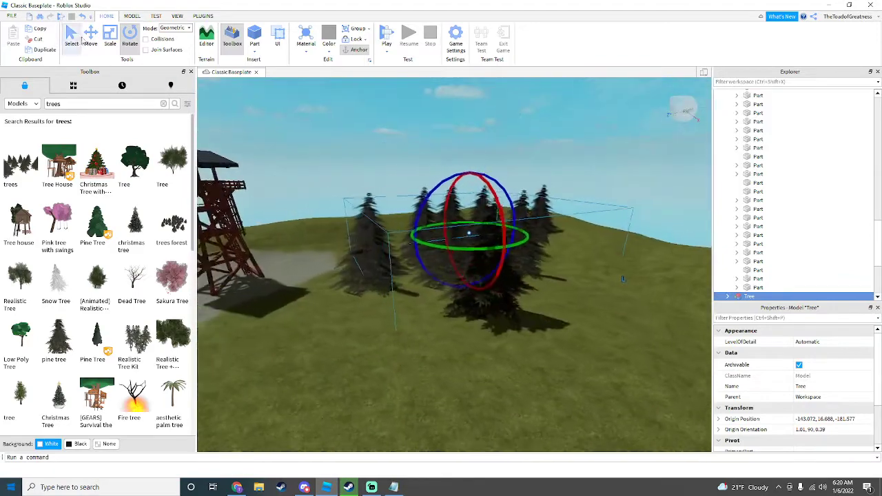
{"action": "key", "text": "ctrl+2"}
{"action": "scroll", "coordinate": [490, 263], "scroll_direction": "down", "scroll_amount": 5}
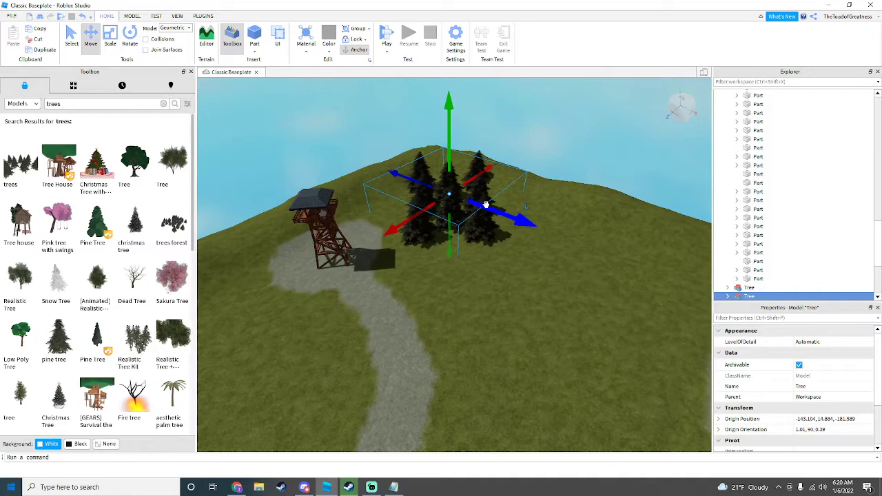
Duplicate the tree group and move the copy alongside it to an origin of about -37.583, 12.933, -167.567.
{"action": "right_click_drag", "start_coordinate": [485, 204], "coordinate": [506, 210]}
{"action": "left_click_drag", "start_coordinate": [486, 204], "coordinate": [508, 211]}
{"action": "left_click_drag", "start_coordinate": [455, 258], "coordinate": [386, 212]}
{"action": "key", "text": "s"}
{"action": "key", "text": "a"}
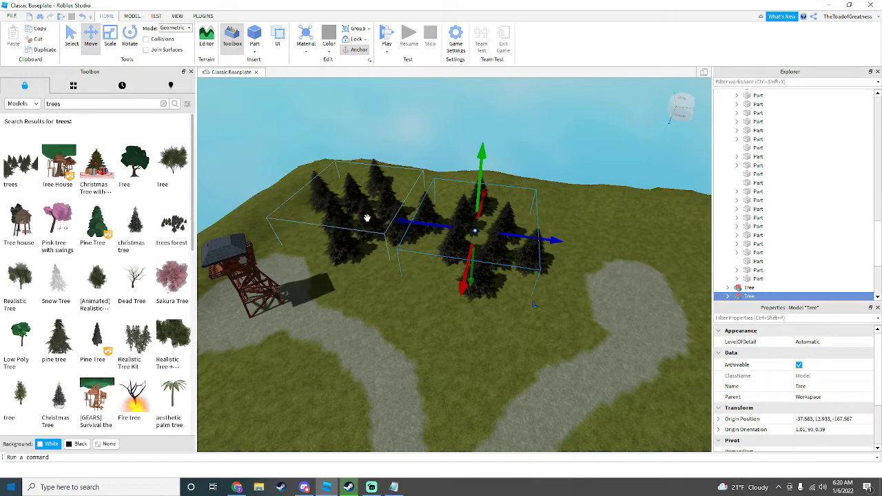
Duplicate both tree groups and move the copied pair across the map to the clearing at the end of another path.
{"action": "key", "text": "s"}
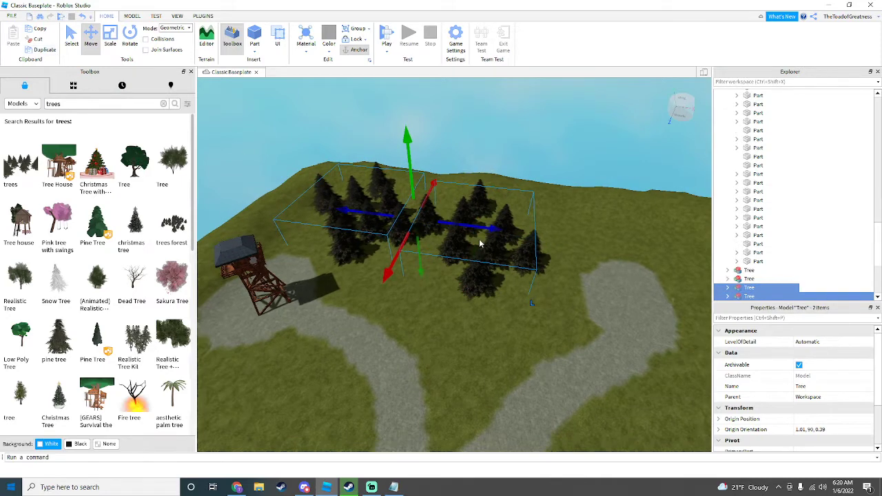
{"action": "left_click_drag", "start_coordinate": [469, 226], "coordinate": [470, 226]}
{"action": "right_click_drag", "start_coordinate": [469, 226], "coordinate": [470, 227]}
{"action": "left_click_drag", "start_coordinate": [471, 227], "coordinate": [466, 227]}
{"action": "right_click_drag", "start_coordinate": [471, 227], "coordinate": [466, 227]}
{"action": "left_click_drag", "start_coordinate": [467, 227], "coordinate": [171, 79]}
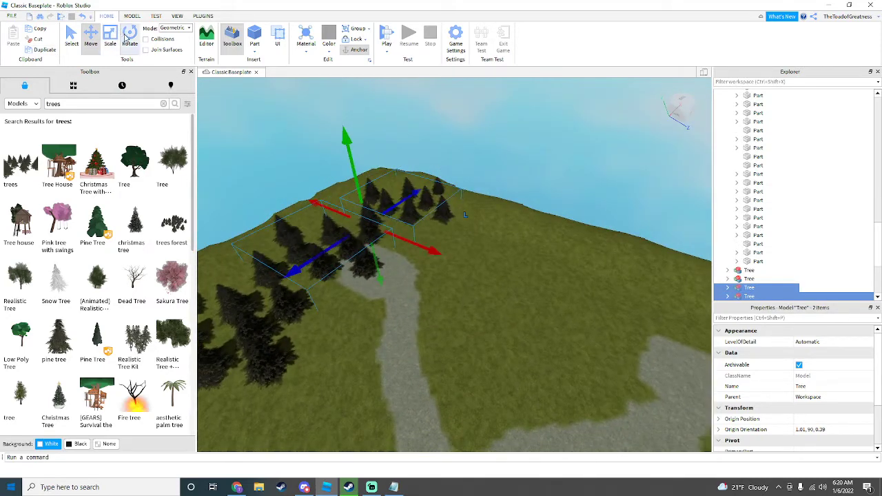
Rotate the copied pair of tree groups to a heading of about 45 degrees and position it behind the clearing.
{"action": "left_click_drag", "start_coordinate": [391, 268], "coordinate": [325, 255]}
{"action": "key", "text": "s"}
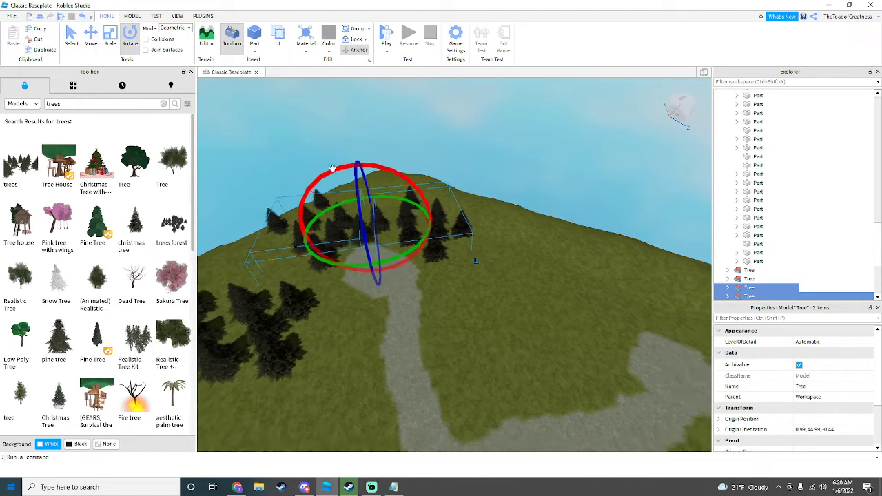
{"action": "key", "text": "a"}
{"action": "key", "text": "w"}
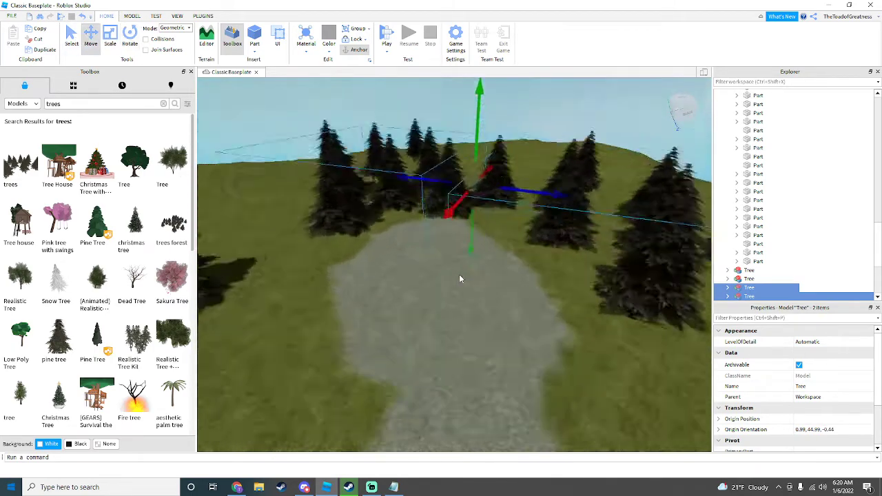
Duplicate the rotated pair of tree groups and pull the copies forward from the clearing toward its path.
{"action": "key", "text": "s"}
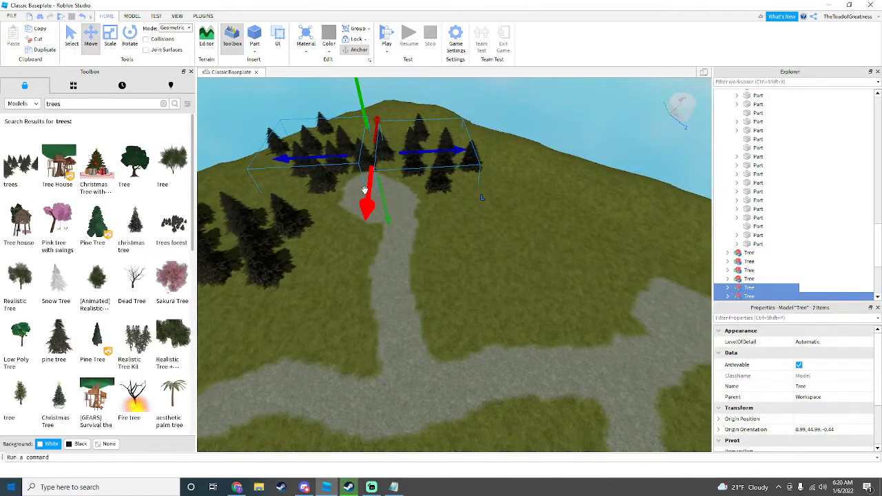
{"action": "left_click_drag", "start_coordinate": [365, 189], "coordinate": [362, 191]}
{"action": "right_click_drag", "start_coordinate": [365, 190], "coordinate": [362, 191]}
{"action": "left_click_drag", "start_coordinate": [363, 191], "coordinate": [366, 206]}
{"action": "right_click_drag", "start_coordinate": [363, 190], "coordinate": [366, 206]}
{"action": "left_click_drag", "start_coordinate": [366, 207], "coordinate": [402, 296]}
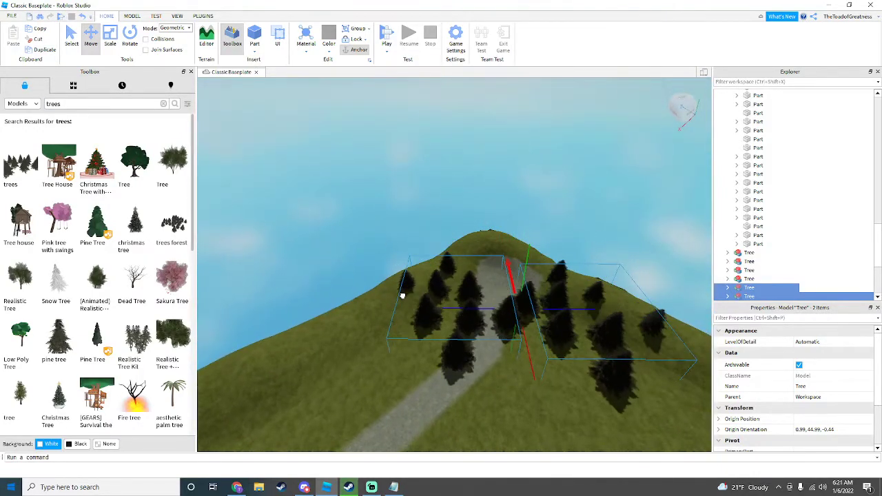
{"action": "right_click_drag", "start_coordinate": [402, 294], "coordinate": [441, 298]}
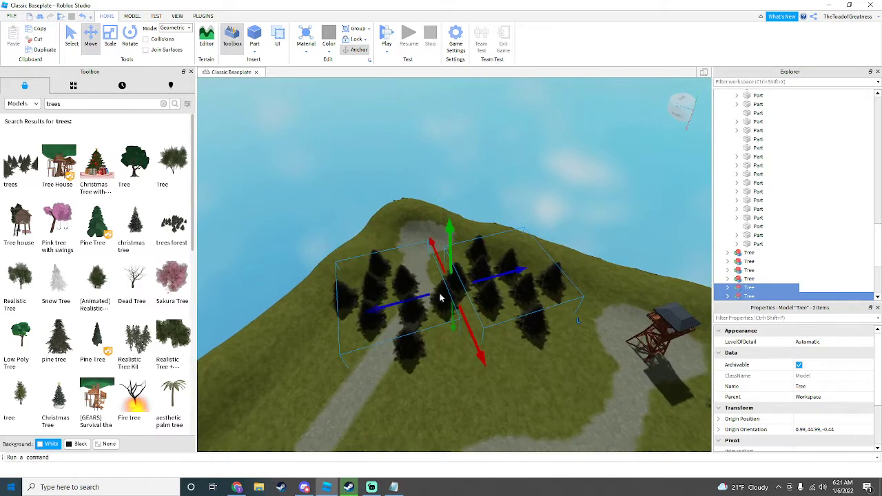
Turn the new pair of tree groups to an orientation of 0, 90, 0 and place it on the grass between the path and the tower.
{"action": "left_click_drag", "start_coordinate": [445, 290], "coordinate": [474, 334]}
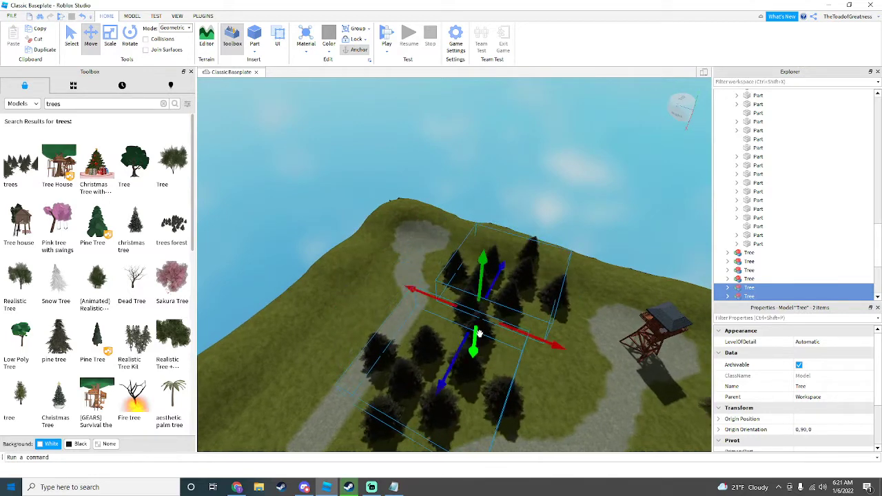
{"action": "key", "text": "s"}
{"action": "right_click_drag", "start_coordinate": [475, 334], "coordinate": [499, 338]}
{"action": "key", "text": "w"}
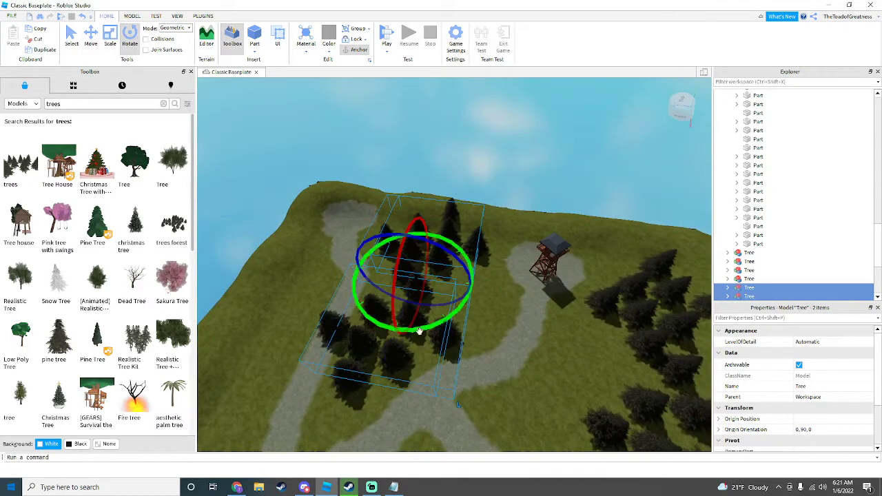
{"action": "left_click_drag", "start_coordinate": [419, 331], "coordinate": [385, 317]}
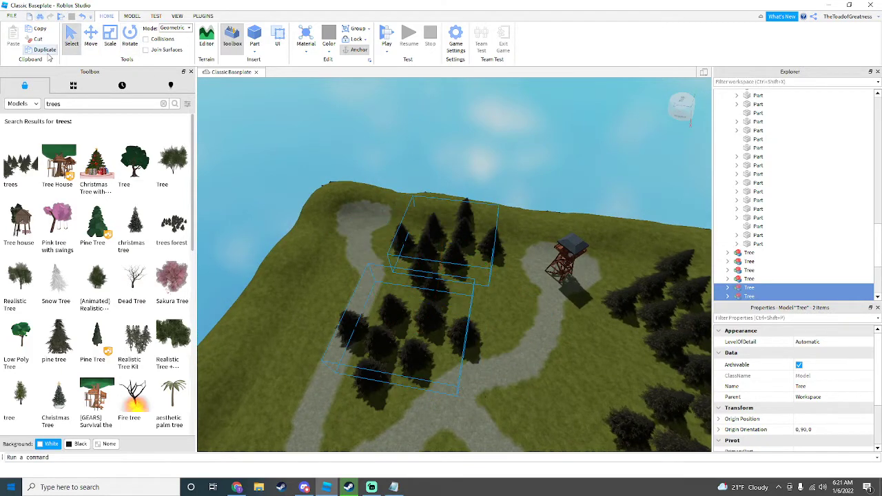
Duplicate the pair of tree groups, place the copies on the grass between two other clearings, and deselect them.
{"action": "right_click_drag", "start_coordinate": [428, 314], "coordinate": [422, 332]}
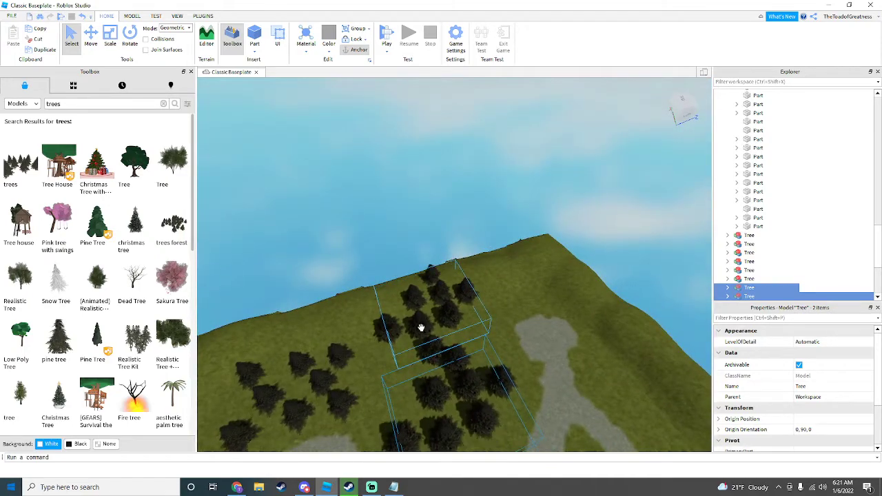
{"action": "right_click_drag", "start_coordinate": [529, 333], "coordinate": [512, 324]}
{"action": "left_click", "coordinate": [518, 328]}
{"action": "key", "text": "w"}
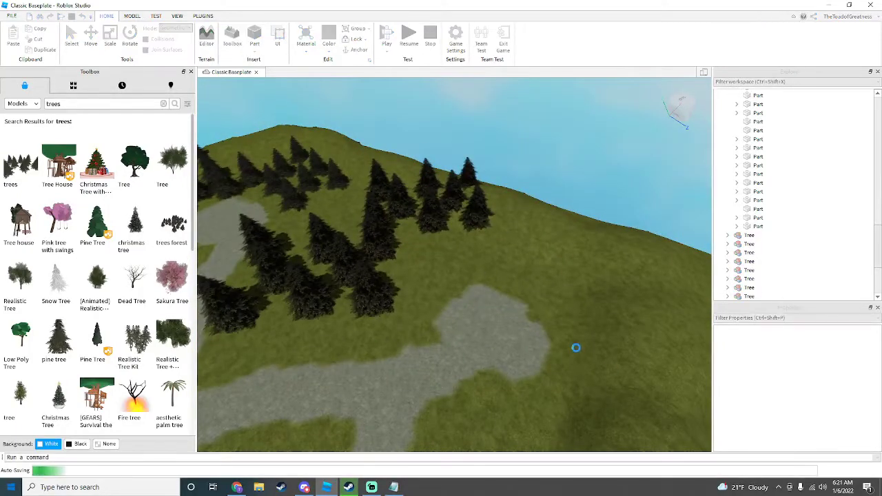
Duplicate the tree group between the clearings and move the copy behind the clearing near the map's corner.
{"action": "scroll", "coordinate": [574, 348], "scroll_direction": "down", "scroll_amount": 1}
{"action": "scroll", "coordinate": [396, 277], "scroll_direction": "down", "scroll_amount": 3}
{"action": "scroll", "coordinate": [398, 278], "scroll_direction": "up", "scroll_amount": 3}
{"action": "left_click", "coordinate": [384, 282]}
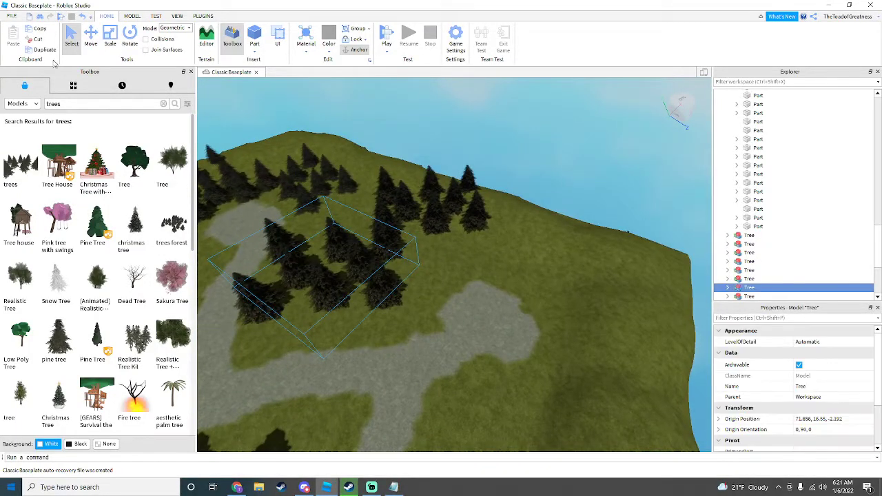
{"action": "left_click_drag", "start_coordinate": [378, 284], "coordinate": [448, 308]}
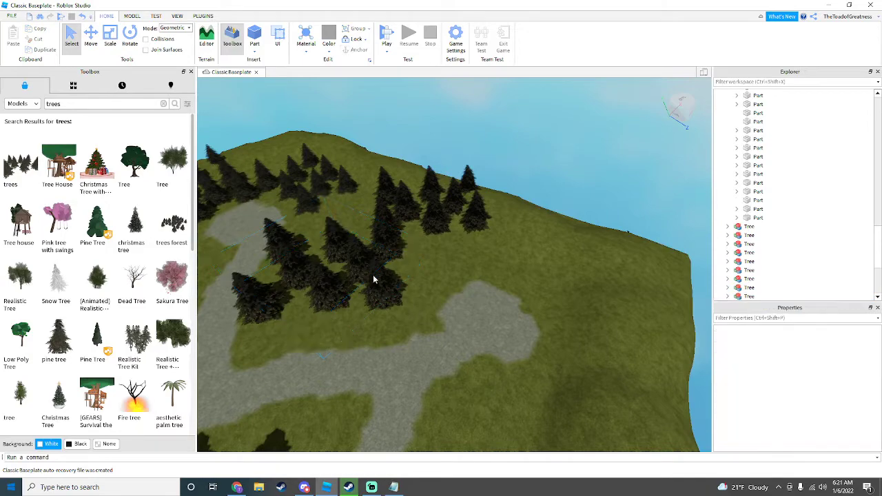
{"action": "left_click_drag", "start_coordinate": [373, 279], "coordinate": [622, 256]}
Lower the corner tree group to an origin height of about 11.099 so its trunks meet the ground.
{"action": "scroll", "coordinate": [508, 325], "scroll_direction": "up", "scroll_amount": 6}
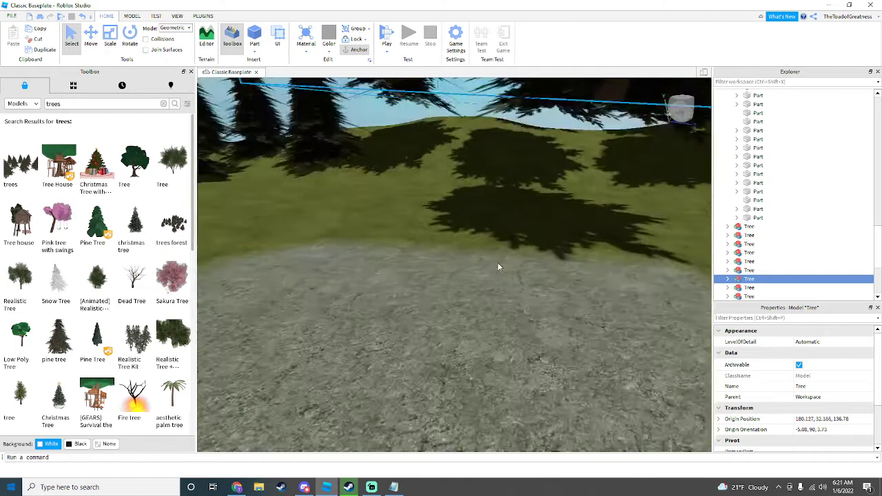
{"action": "scroll", "coordinate": [497, 268], "scroll_direction": "down", "scroll_amount": 8}
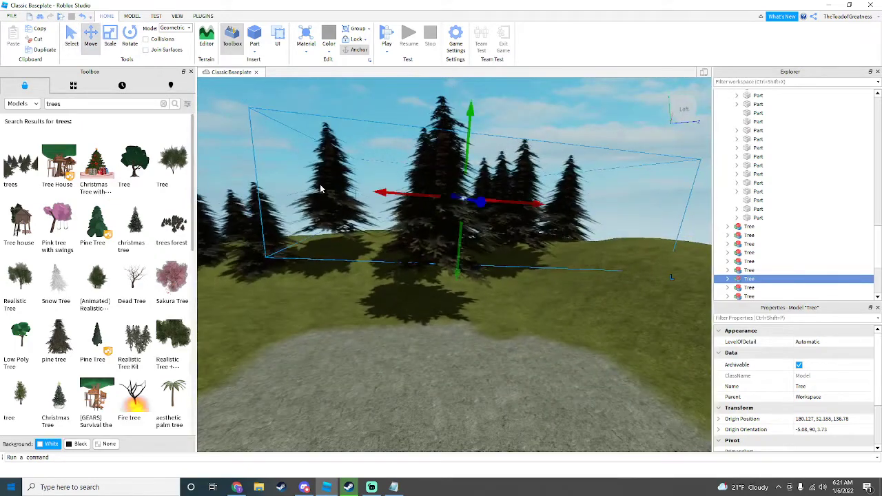
{"action": "left_click_drag", "start_coordinate": [457, 229], "coordinate": [496, 329]}
{"action": "left_click", "coordinate": [521, 333]}
{"action": "scroll", "coordinate": [522, 332], "scroll_direction": "down", "scroll_amount": 5}
{"action": "right_click_drag", "start_coordinate": [522, 332], "coordinate": [521, 331]}
{"action": "scroll", "coordinate": [522, 333], "scroll_direction": "down", "scroll_amount": 5}
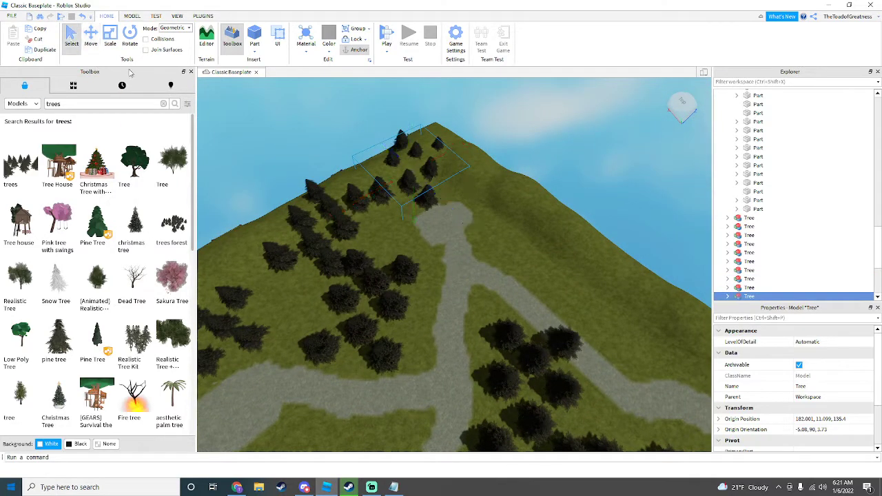
Duplicate the corner tree group and place the copy beyond the forked path, at an origin of about -7.713, 17.581, 179.472.
{"action": "left_click_drag", "start_coordinate": [407, 177], "coordinate": [551, 278]}
{"action": "scroll", "coordinate": [594, 270], "scroll_direction": "up", "scroll_amount": 10}
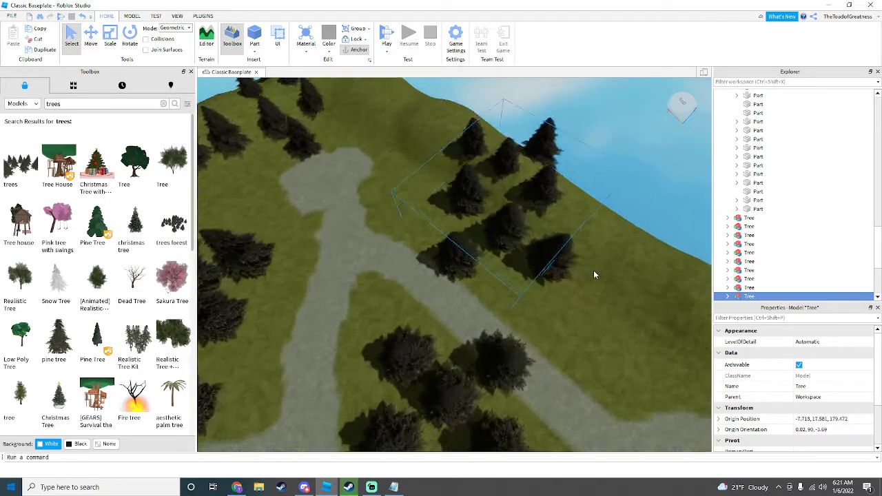
{"action": "right_click_drag", "start_coordinate": [593, 270], "coordinate": [593, 270]}
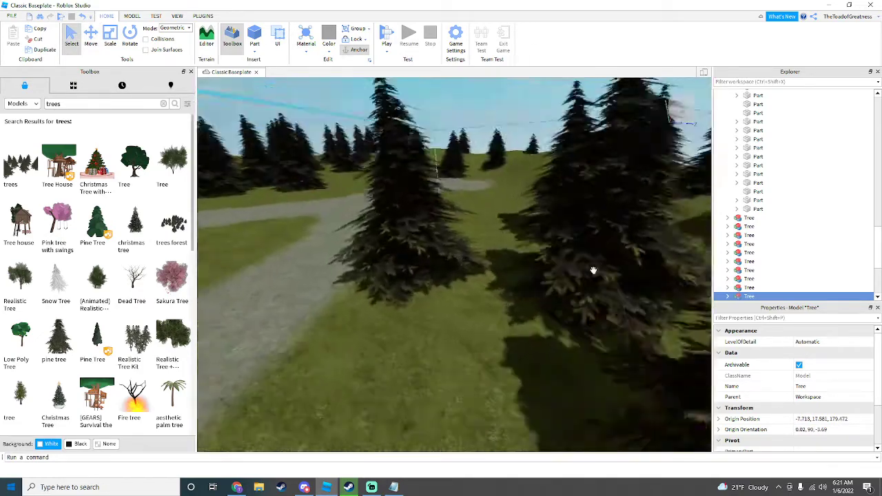
{"action": "scroll", "coordinate": [593, 270], "scroll_direction": "down", "scroll_amount": 6}
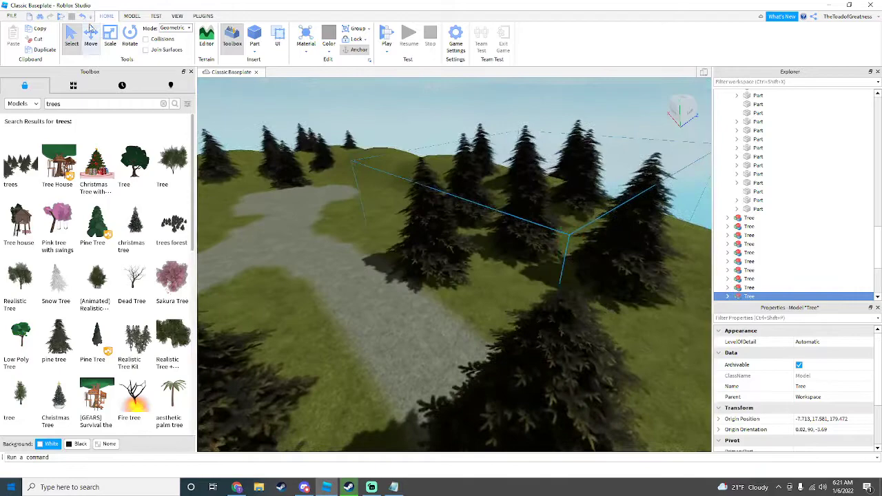
Lower the tree group beyond the forked path toward the ground and deselect it.
{"action": "key", "text": "ctrl+2"}
{"action": "left_click_drag", "start_coordinate": [524, 234], "coordinate": [521, 241]}
{"action": "right_click_drag", "start_coordinate": [334, 139], "coordinate": [332, 143]}
{"action": "left_click", "coordinate": [333, 139]}
{"action": "key", "text": "w"}
{"action": "key", "text": "w"}
{"action": "key", "text": "s"}
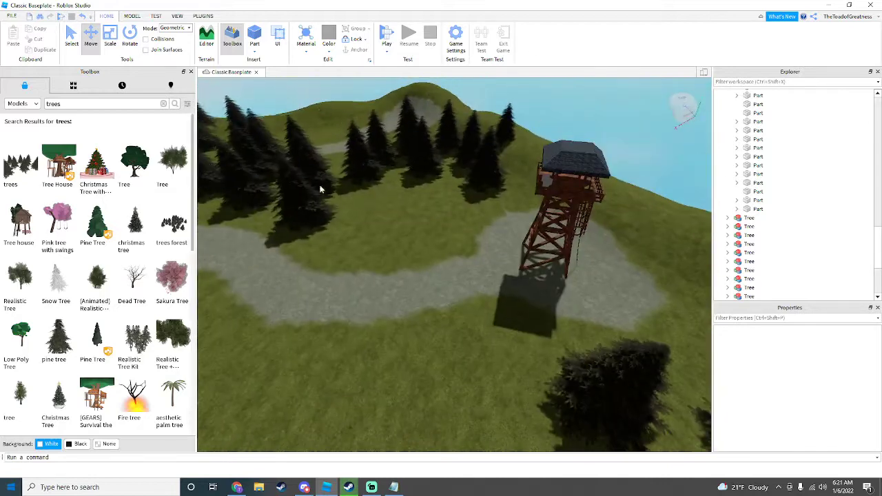
{"action": "left_click", "coordinate": [370, 487]}
{"action": "left_click", "coordinate": [816, 55]}
Duplicate the tree group behind the observation tower and move the copy toward the open grass beside the tower clearing.
{"action": "left_click", "coordinate": [448, 140]}
{"action": "key", "text": "w"}
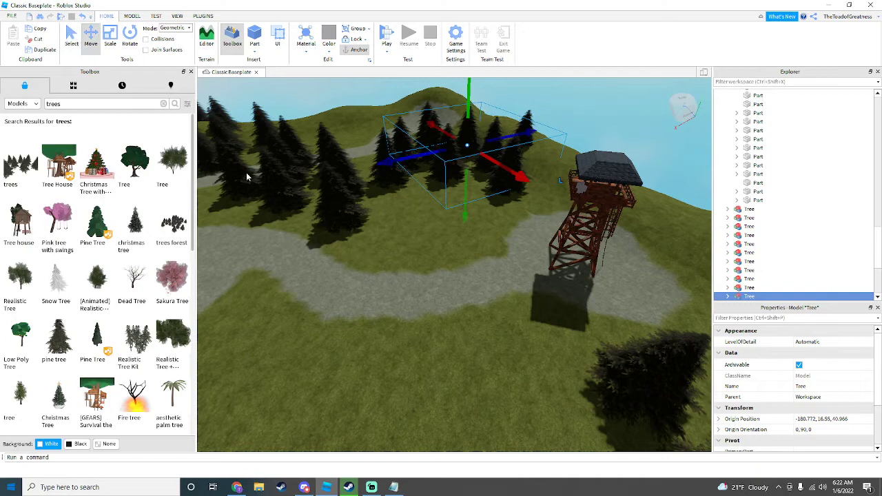
{"action": "left_click_drag", "start_coordinate": [489, 181], "coordinate": [589, 226]}
{"action": "left_click_drag", "start_coordinate": [486, 207], "coordinate": [362, 251]}
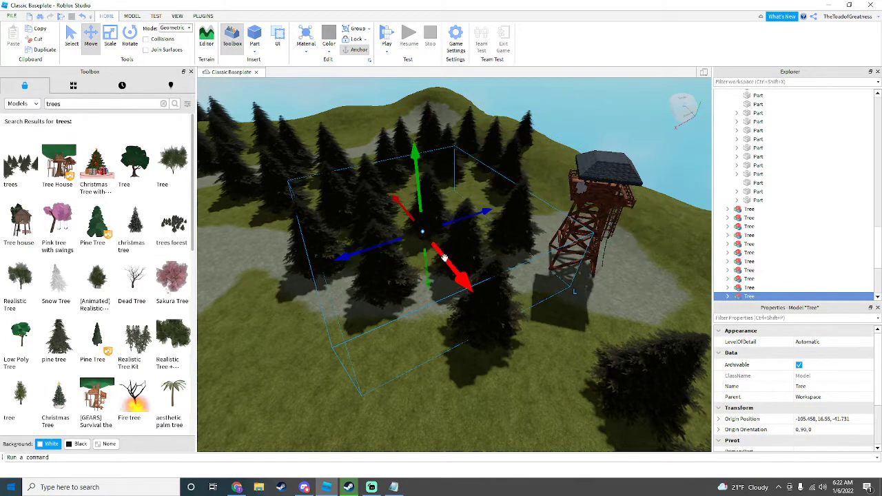
{"action": "left_click_drag", "start_coordinate": [445, 257], "coordinate": [430, 244]}
Duplicate the tree group again, place the copy in the grass near the fork at an origin of about -48.803, 16.55, -104.607, and deselect it.
{"action": "key", "text": "w"}
{"action": "right_click_drag", "start_coordinate": [453, 276], "coordinate": [454, 277]}
{"action": "key", "text": "s"}
{"action": "mouse_move", "coordinate": [468, 232]}
{"action": "left_mouse_down"}
{"action": "mouse_move", "coordinate": [451, 233]}
{"action": "mouse_move", "coordinate": [471, 243]}
{"action": "left_mouse_up"}
{"action": "left_click_drag", "start_coordinate": [390, 241], "coordinate": [397, 238]}
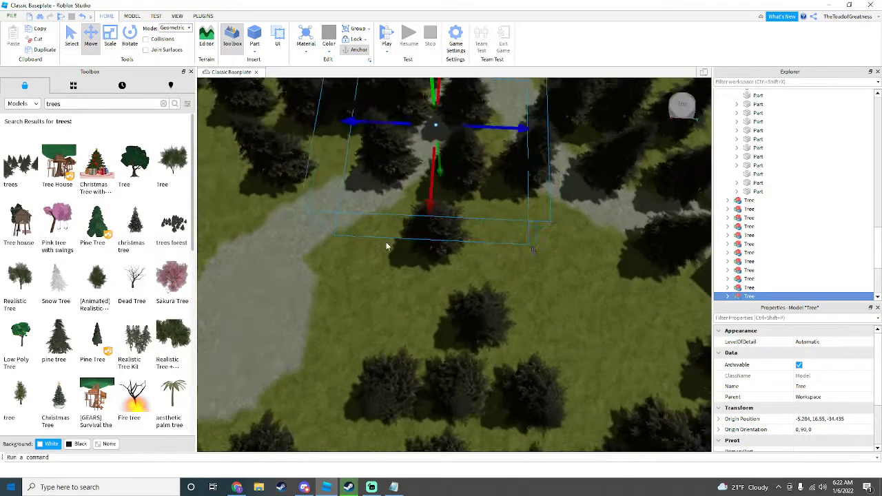
{"action": "key", "text": "s"}
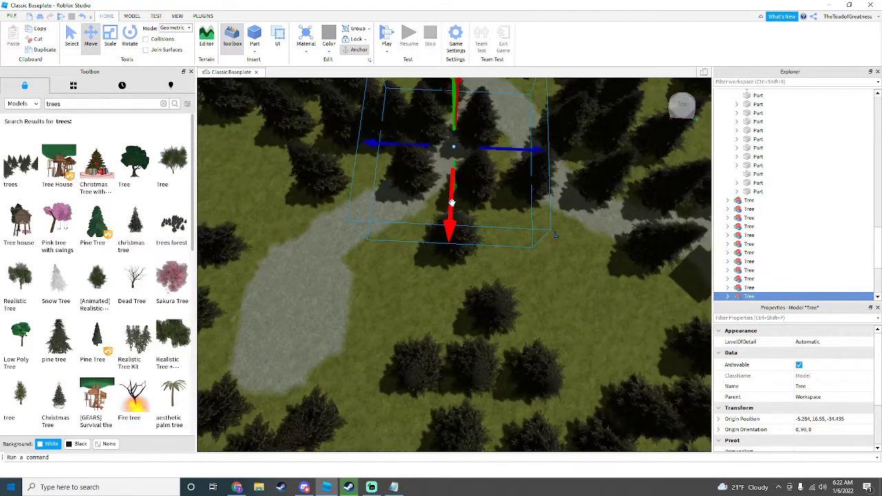
{"action": "left_click_drag", "start_coordinate": [451, 205], "coordinate": [439, 360]}
{"action": "left_click_drag", "start_coordinate": [487, 303], "coordinate": [522, 306]}
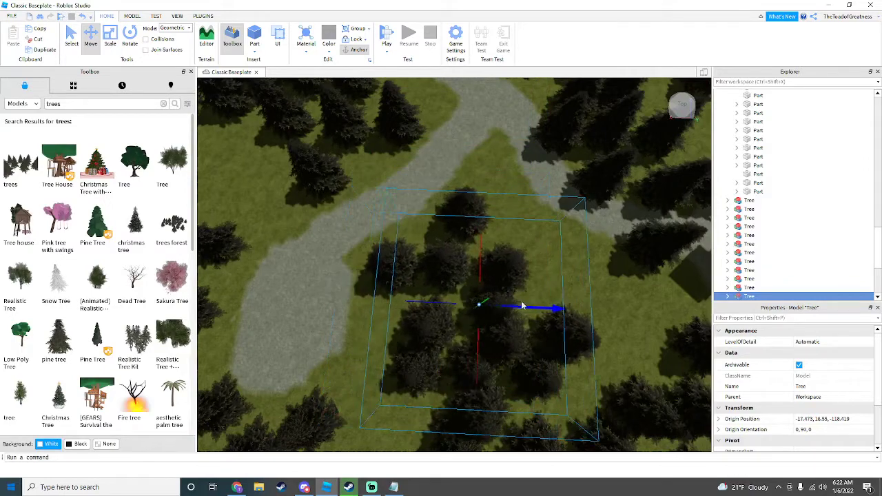
{"action": "left_click_drag", "start_coordinate": [477, 343], "coordinate": [477, 314]}
{"action": "left_click_drag", "start_coordinate": [540, 280], "coordinate": [598, 284]}
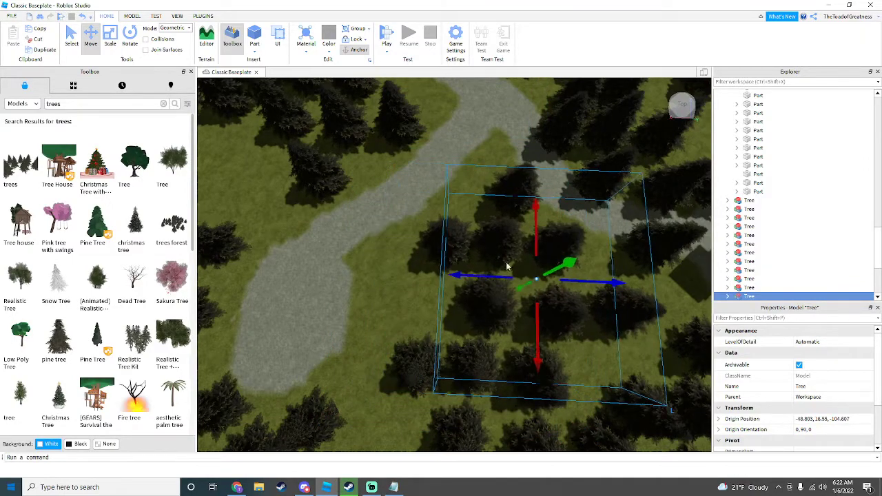
{"action": "scroll", "coordinate": [397, 261], "scroll_direction": "up", "scroll_amount": 5}
{"action": "left_click", "coordinate": [397, 262]}
Duplicate the tree group beyond the forked path, place the copy behind the rounded path end at an origin X of about 92.6, and deselect it.
{"action": "scroll", "coordinate": [396, 261], "scroll_direction": "down", "scroll_amount": 10}
{"action": "right_click_drag", "start_coordinate": [398, 261], "coordinate": [444, 244]}
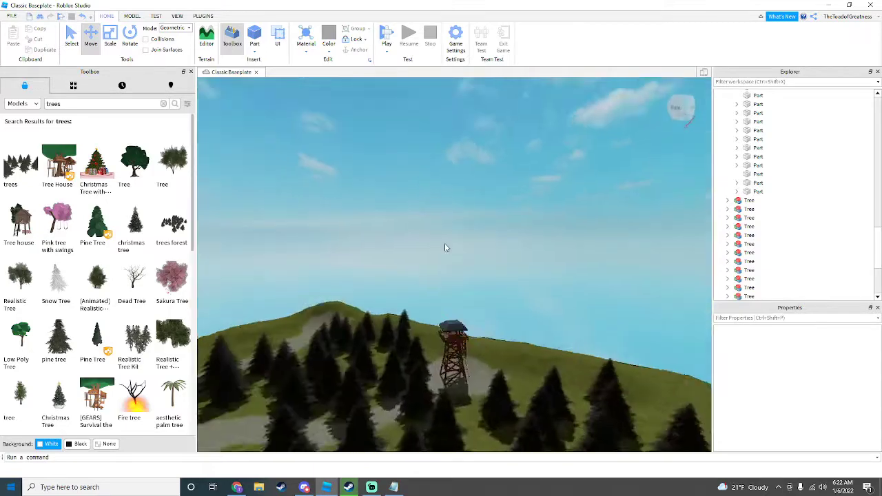
{"action": "key", "text": "w"}
{"action": "key", "text": "s"}
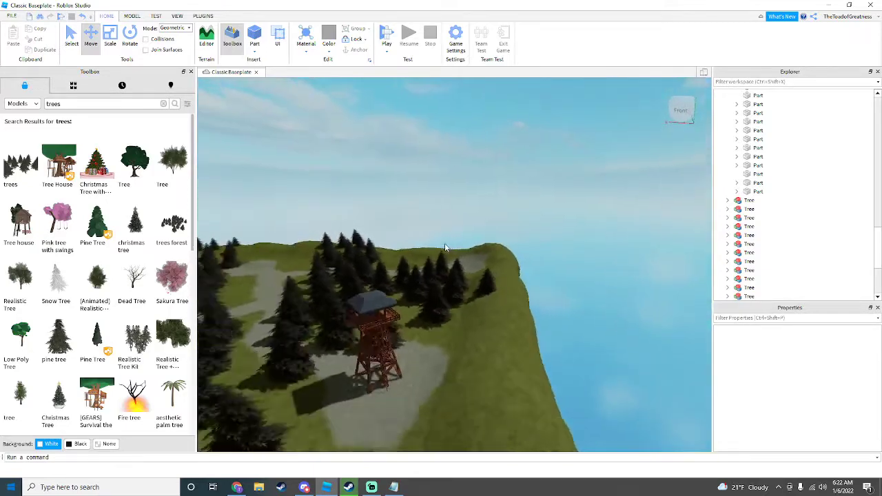
{"action": "key", "text": "w"}
{"action": "right_click_drag", "start_coordinate": [472, 205], "coordinate": [462, 193]}
{"action": "key", "text": "a"}
{"action": "left_click", "coordinate": [494, 190]}
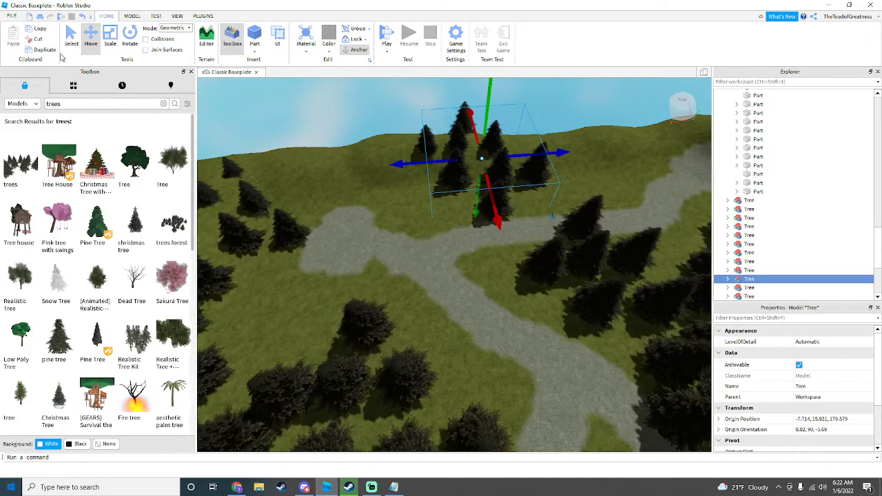
{"action": "left_click_drag", "start_coordinate": [435, 161], "coordinate": [403, 162]}
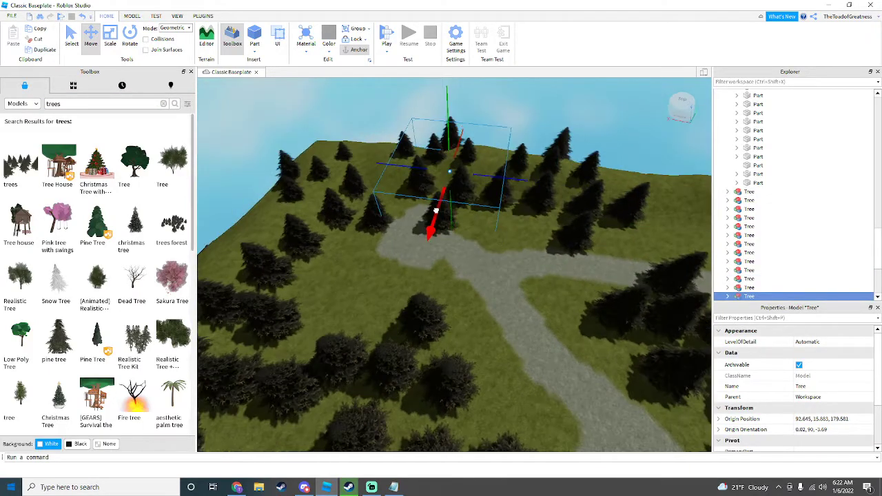
{"action": "left_click_drag", "start_coordinate": [436, 210], "coordinate": [433, 214]}
{"action": "left_click", "coordinate": [544, 162]}
Return the view to the observation tower and collapse the Observation Tower model's hierarchy in the Explorer.
{"action": "right_click_drag", "start_coordinate": [544, 162], "coordinate": [558, 166]}
{"action": "key", "text": "w"}
{"action": "key", "text": "w"}
{"action": "key", "text": "s"}
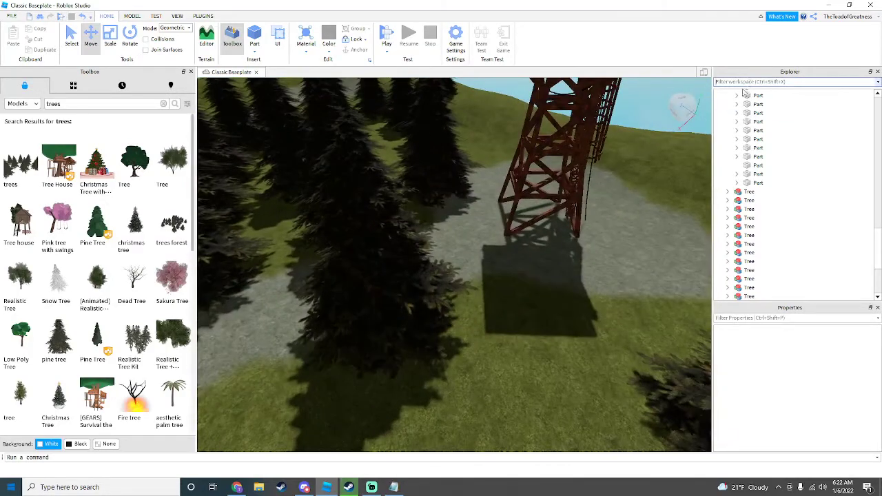
{"action": "scroll", "coordinate": [801, 147], "scroll_direction": "up", "scroll_amount": 3}
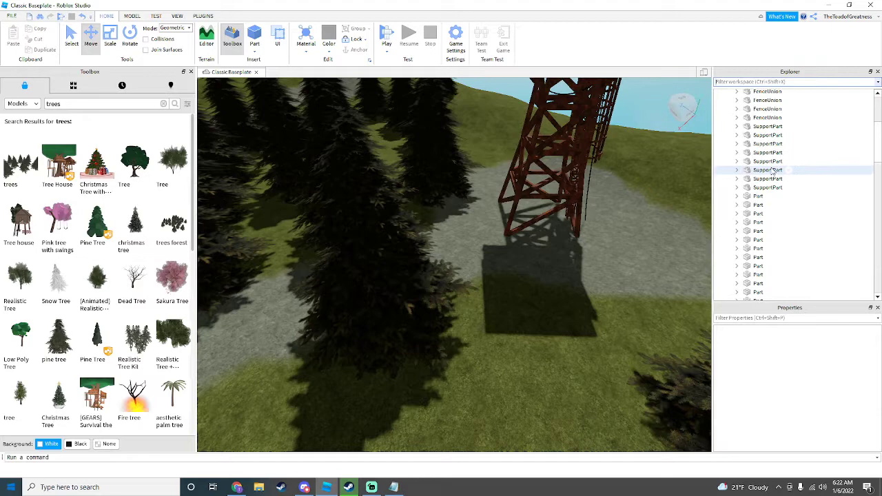
{"action": "scroll", "coordinate": [772, 172], "scroll_direction": "up", "scroll_amount": 5}
{"action": "left_click", "coordinate": [727, 129]}
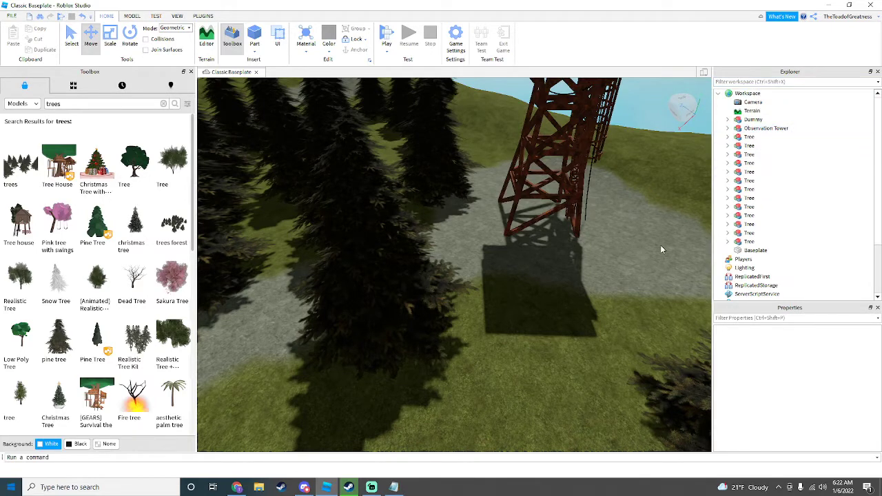
Add a ColorCorrectionEffect to the Lighting service.
{"action": "scroll", "coordinate": [816, 175], "scroll_direction": "down", "scroll_amount": 3}
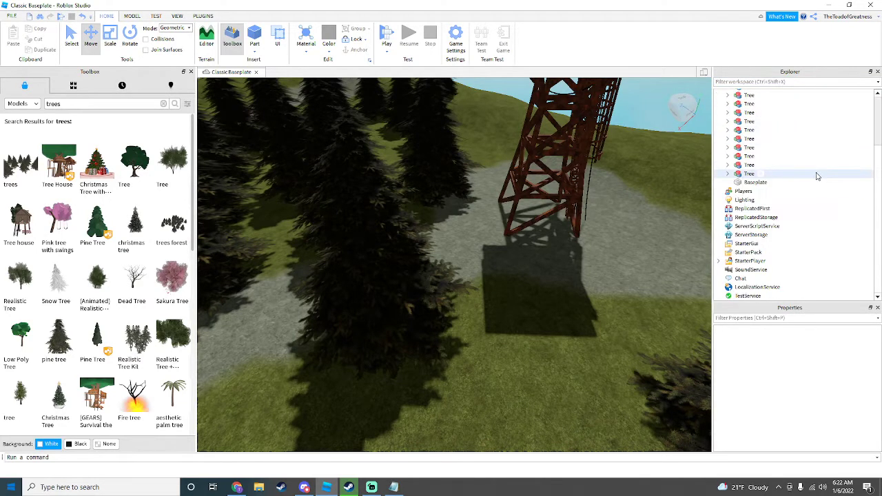
{"action": "left_click", "coordinate": [744, 201]}
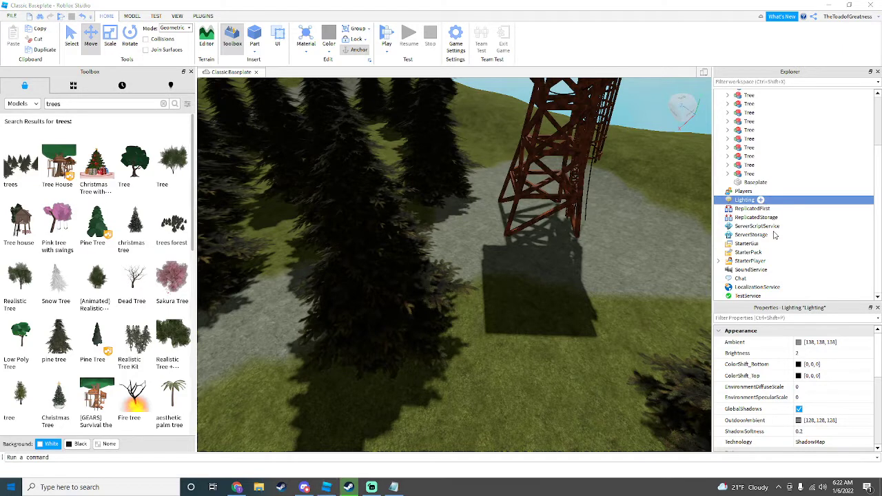
{"action": "left_click", "coordinate": [760, 200]}
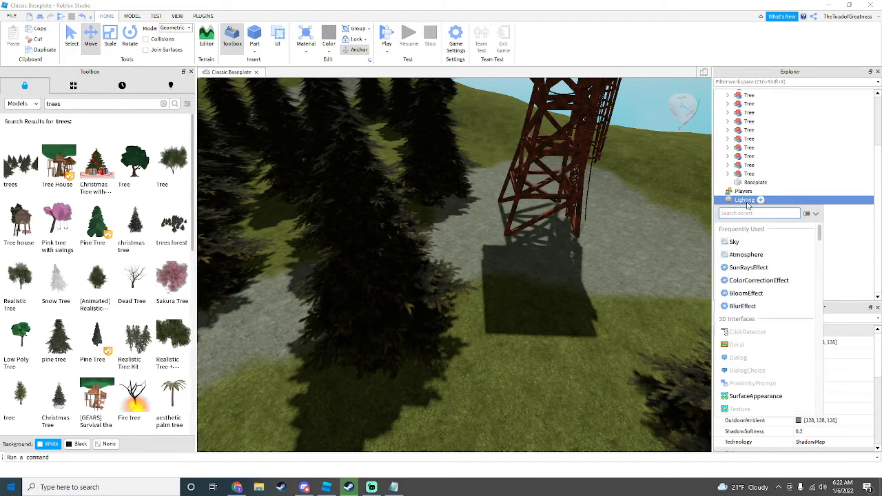
{"action": "left_click", "coordinate": [772, 287]}
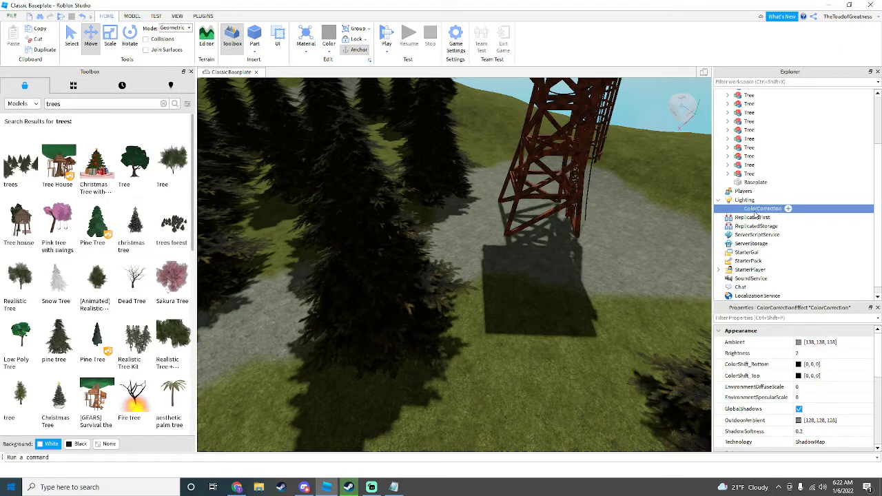
Bring up the lighting notes in Notepad and reposition their window so the ColorCorrection state properties remain uncovered.
{"action": "scroll", "coordinate": [839, 378], "scroll_direction": "down", "scroll_amount": 1}
{"action": "left_click", "coordinate": [394, 487]}
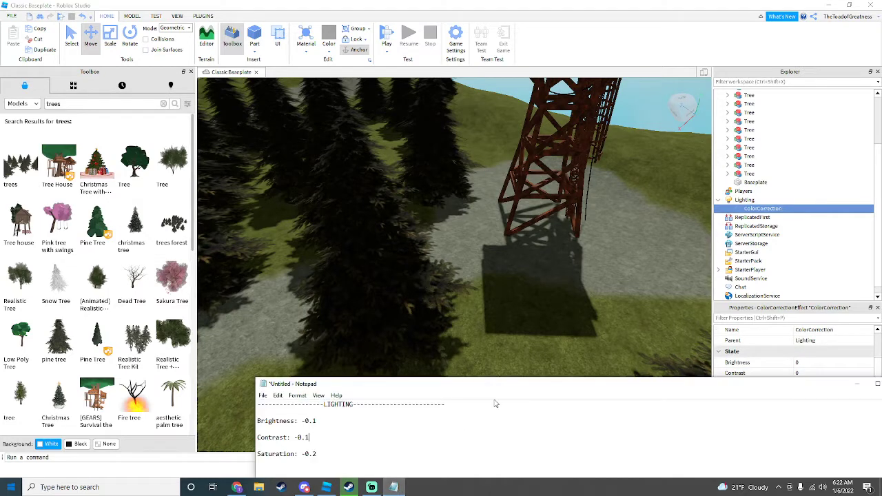
{"action": "left_click_drag", "start_coordinate": [441, 388], "coordinate": [464, 394]}
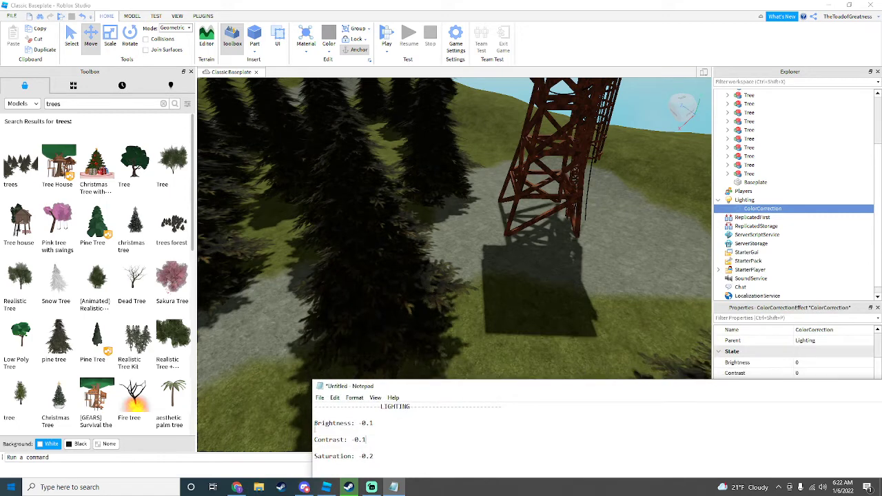
{"action": "left_click_drag", "start_coordinate": [409, 381], "coordinate": [408, 408]}
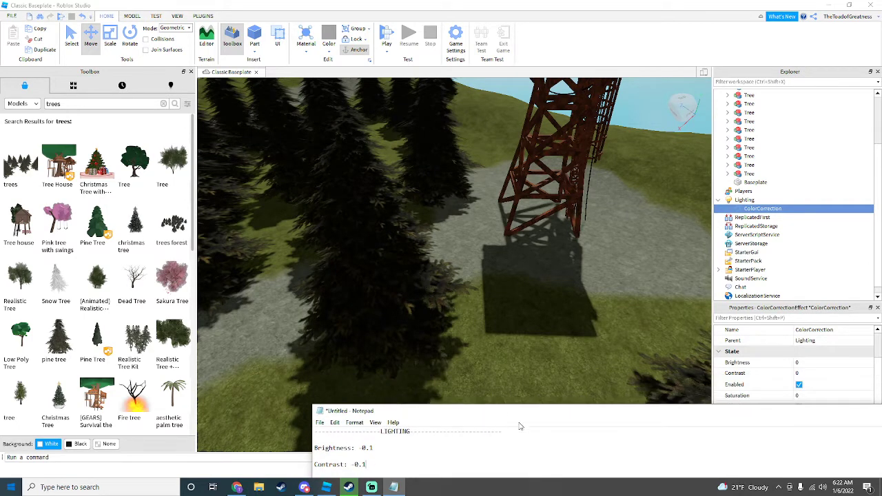
{"action": "left_click_drag", "start_coordinate": [521, 426], "coordinate": [433, 441]}
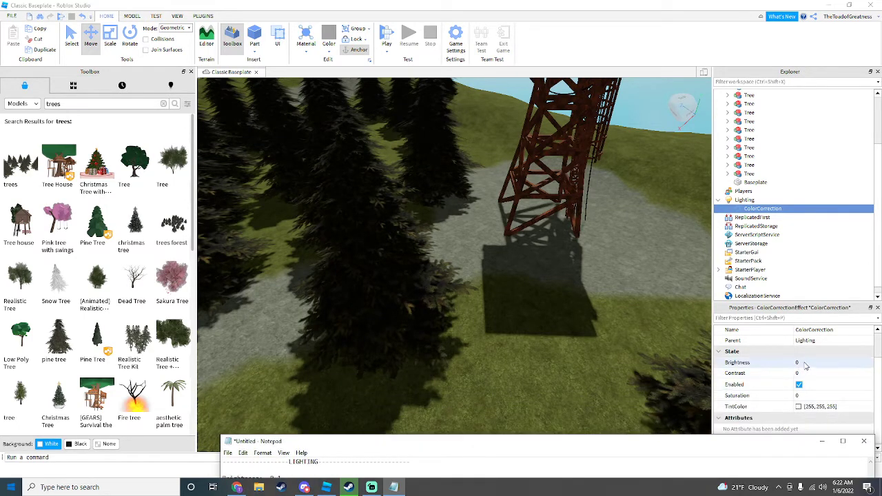
{"action": "mouse_move", "coordinate": [514, 447]}
{"action": "left_mouse_down"}
{"action": "mouse_move", "coordinate": [486, 430]}
{"action": "mouse_move", "coordinate": [492, 420]}
{"action": "mouse_move", "coordinate": [515, 439]}
{"action": "left_mouse_up"}
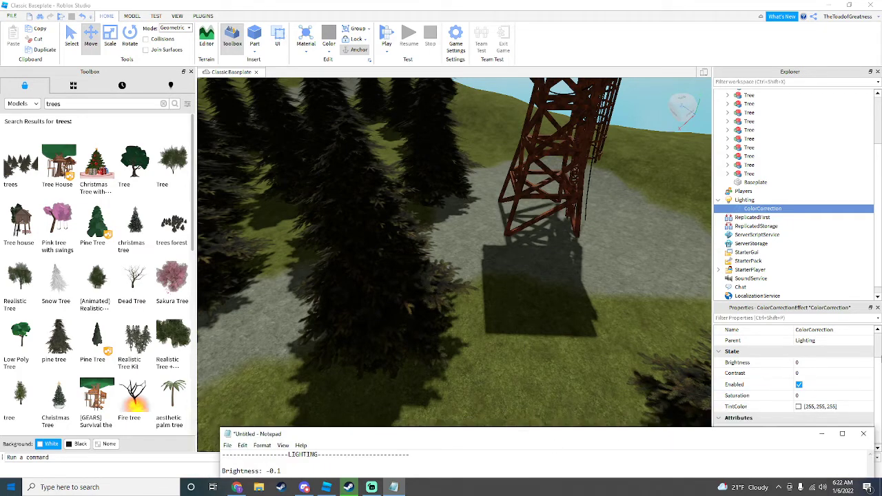
Set both the brightness and the contrast of the ColorCorrection effect to -0.1.
{"action": "left_click", "coordinate": [826, 365]}
{"action": "type", "text": "-0"}
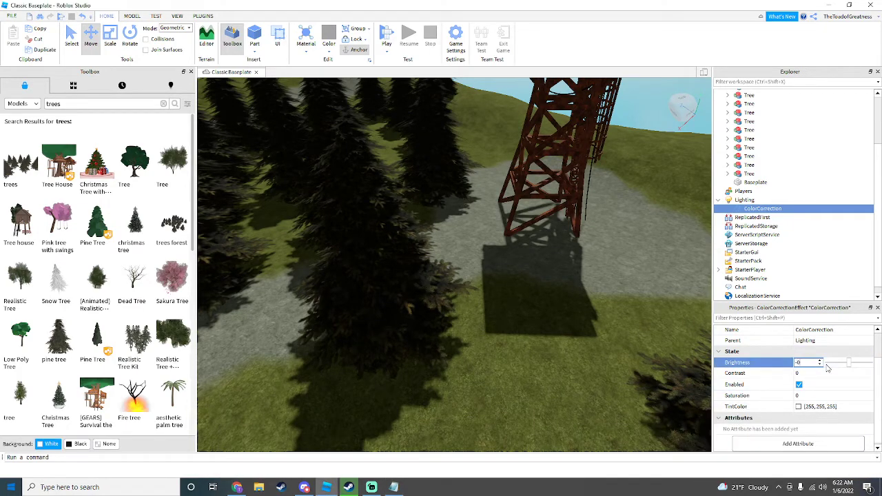
{"action": "type", "text": ".1"}
{"action": "key", "text": "Return"}
{"action": "right_click_drag", "start_coordinate": [585, 281], "coordinate": [586, 282]}
{"action": "left_click", "coordinate": [803, 373]}
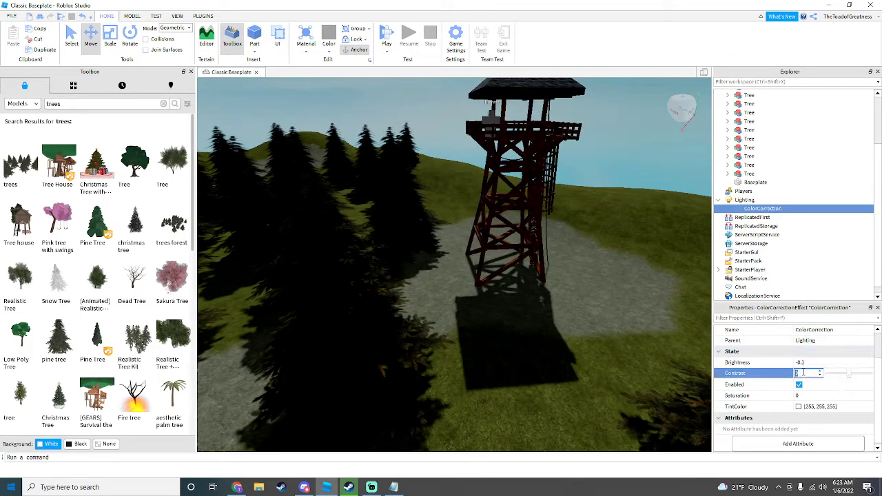
{"action": "type", "text": "-0.1"}
{"action": "key", "text": "Return"}
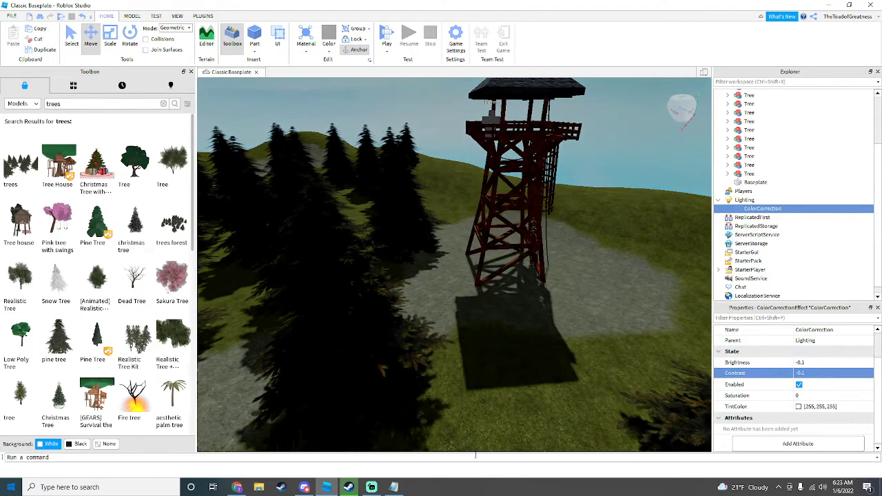
Check the lighting notes again, set the ColorCorrection saturation to -0.2, and deselect the effect.
{"action": "left_click", "coordinate": [395, 490]}
{"action": "left_click_drag", "start_coordinate": [418, 437], "coordinate": [407, 469]}
{"action": "left_click", "coordinate": [804, 395]}
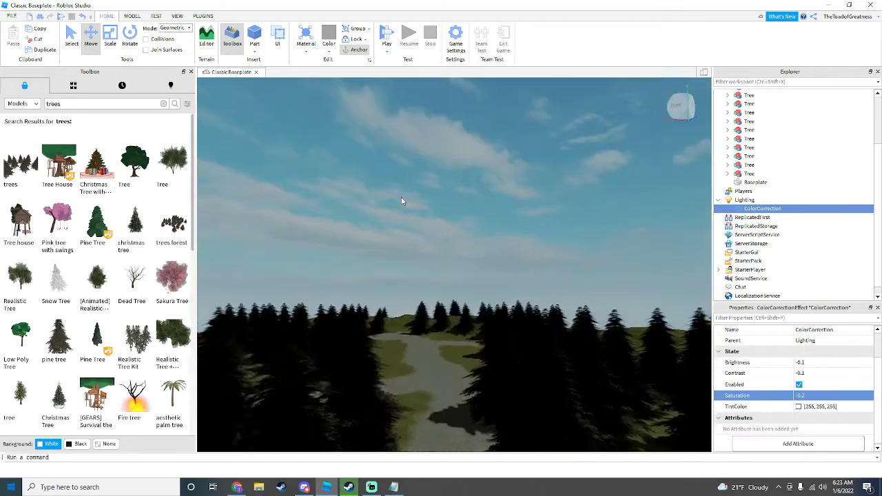
{"action": "left_click", "coordinate": [402, 198]}
Add an Atmosphere object to the Lighting service and clear the selection.
{"action": "key", "text": "w"}
{"action": "right_click_drag", "start_coordinate": [402, 198], "coordinate": [427, 186]}
{"action": "key", "text": "w"}
{"action": "key", "text": "s"}
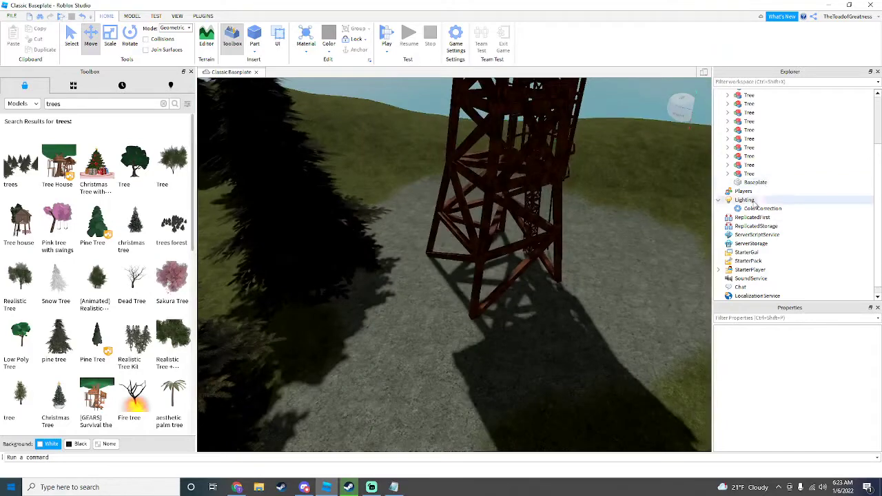
{"action": "left_click", "coordinate": [752, 201]}
{"action": "left_click", "coordinate": [760, 199]}
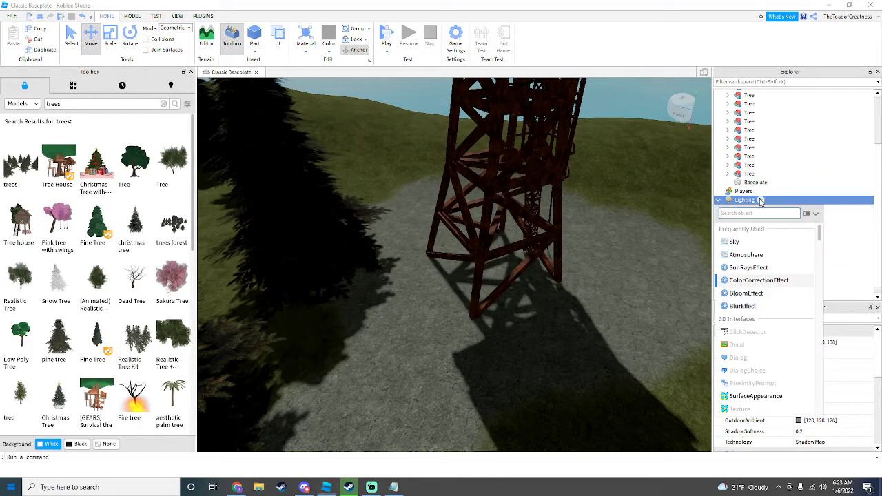
{"action": "left_click", "coordinate": [767, 257]}
{"action": "key", "text": "s"}
{"action": "right_click_drag", "start_coordinate": [547, 206], "coordinate": [547, 206]}
{"action": "key", "text": "w"}
{"action": "left_click", "coordinate": [547, 205]}
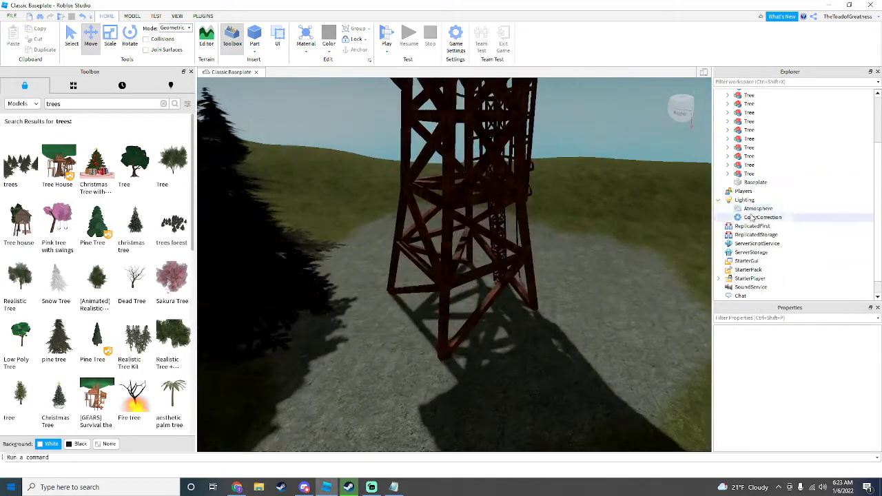
Add a BlurEffect to the Lighting service and set its size to 0.
{"action": "left_click", "coordinate": [756, 217]}
{"action": "left_click", "coordinate": [757, 200]}
{"action": "left_click", "coordinate": [761, 200]}
{"action": "type", "text": "blu"}
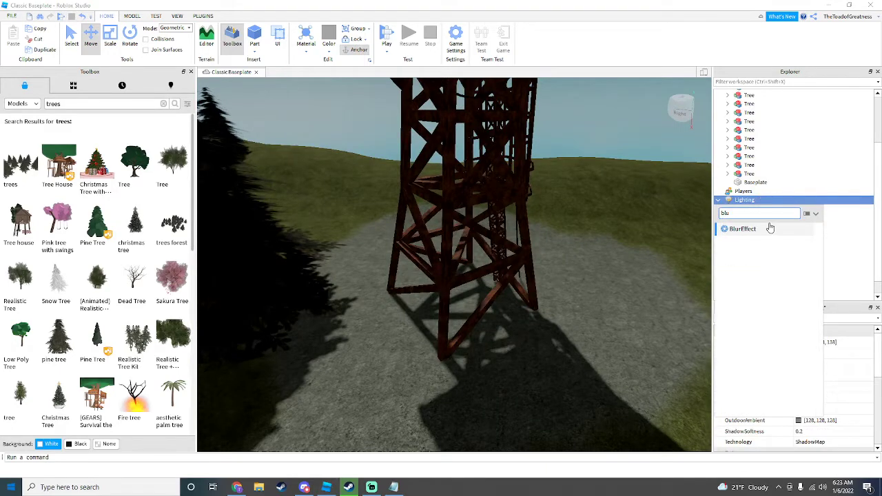
{"action": "left_click", "coordinate": [771, 228]}
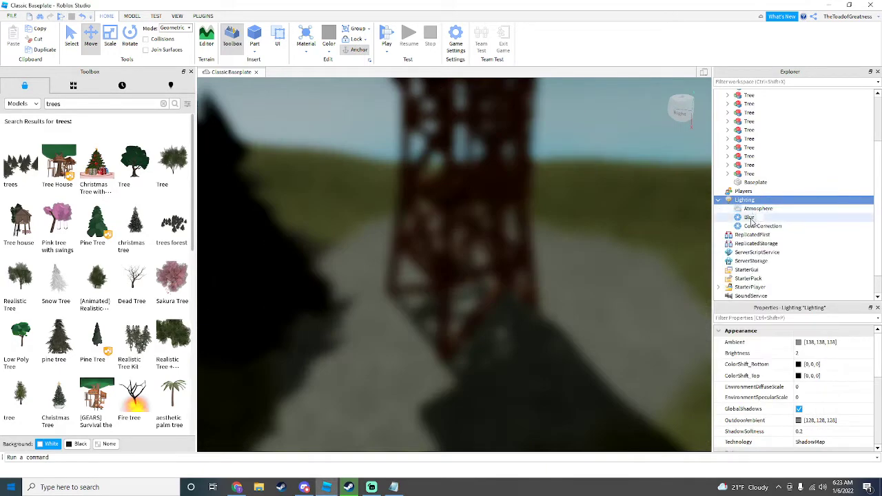
{"action": "left_click", "coordinate": [749, 218]}
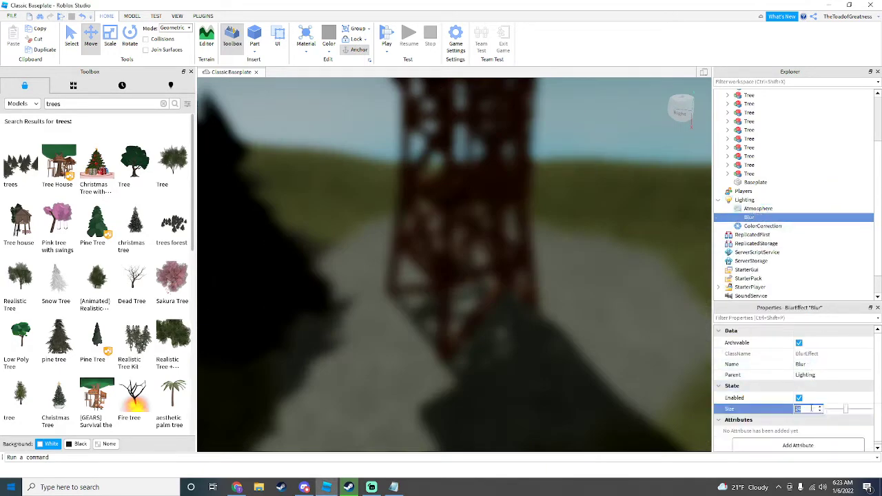
{"action": "type", "text": "0"}
{"action": "key", "text": "Return"}
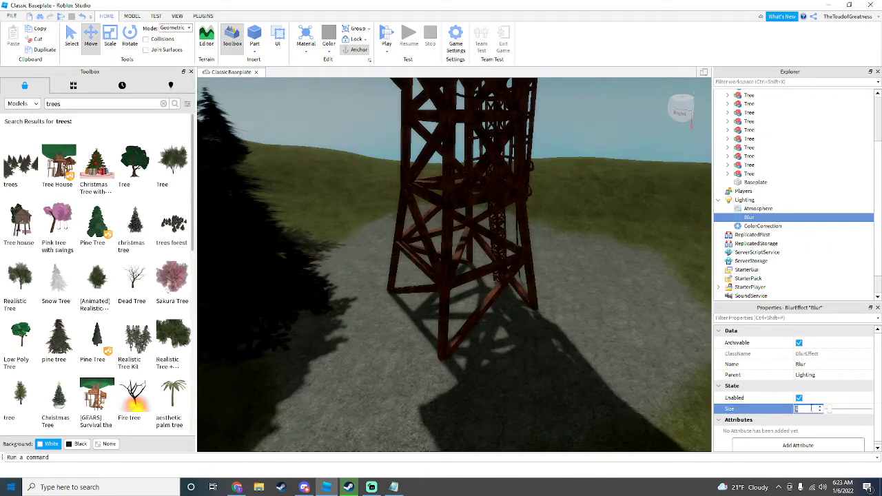
Deselect the Blur effect and examine the base of the observation tower under the new lighting effects.
{"action": "left_click", "coordinate": [617, 360]}
{"action": "right_click_drag", "start_coordinate": [616, 360], "coordinate": [550, 287]}
{"action": "scroll", "coordinate": [550, 287], "scroll_direction": "down", "scroll_amount": 5}
{"action": "scroll", "coordinate": [549, 288], "scroll_direction": "up", "scroll_amount": 5}
{"action": "scroll", "coordinate": [550, 288], "scroll_direction": "down", "scroll_amount": 4}
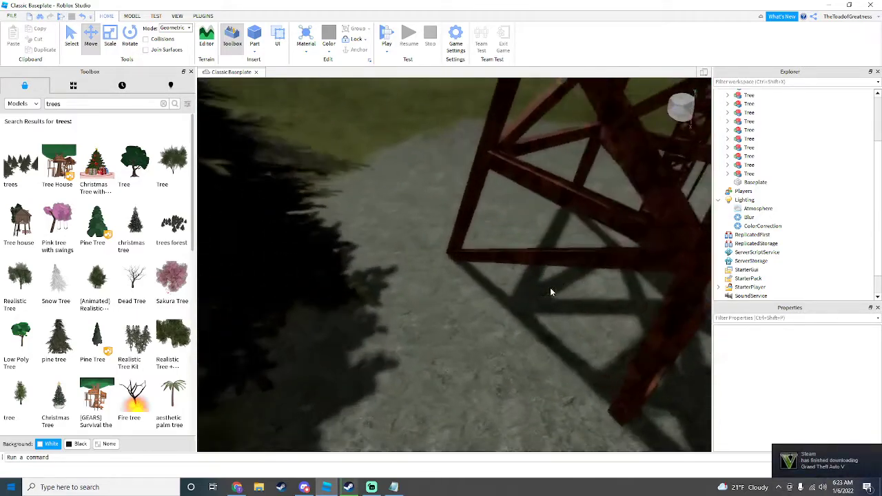
{"action": "right_click_drag", "start_coordinate": [472, 307], "coordinate": [461, 302]}
{"action": "scroll", "coordinate": [463, 308], "scroll_direction": "down", "scroll_amount": 4}
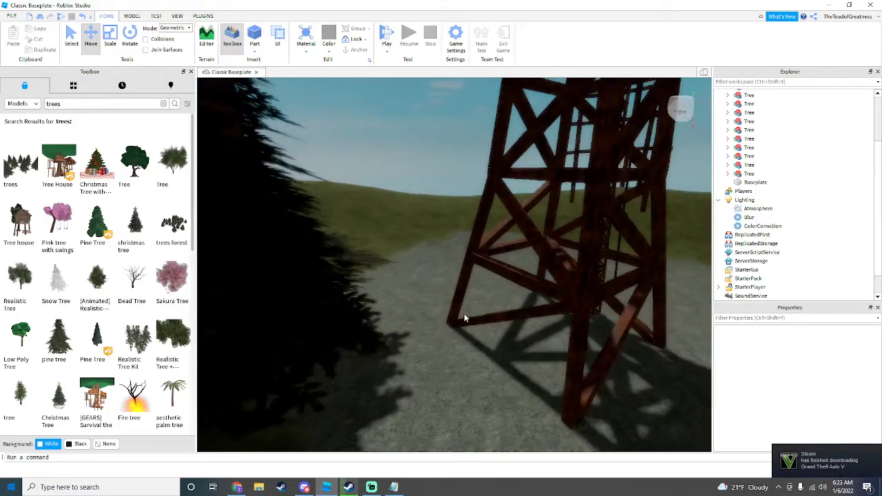
Add a BloomEffect to the Lighting service and set its intensity to 9 and its size to 222.
{"action": "left_click", "coordinate": [744, 200]}
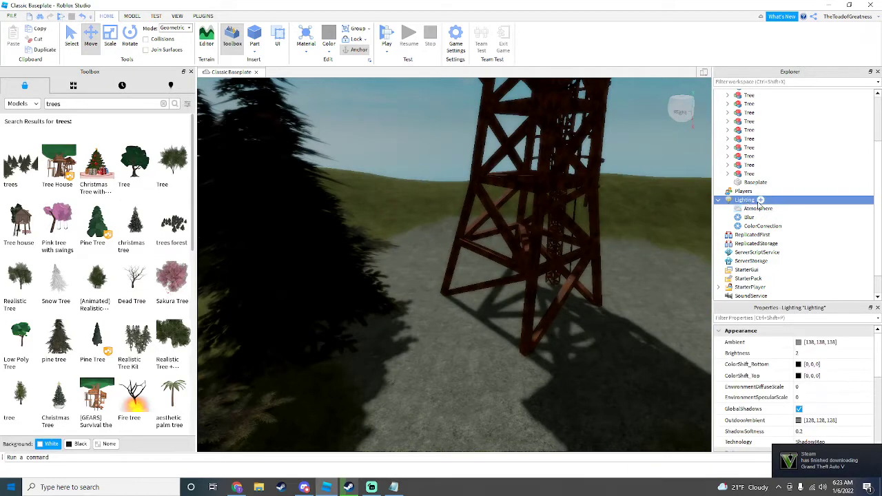
{"action": "left_click", "coordinate": [759, 201]}
{"action": "left_click", "coordinate": [757, 294]}
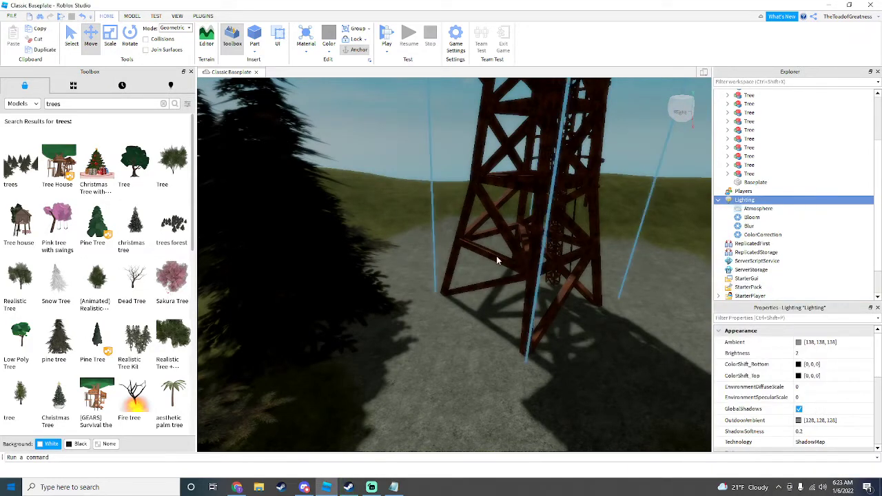
{"action": "left_click", "coordinate": [751, 218]}
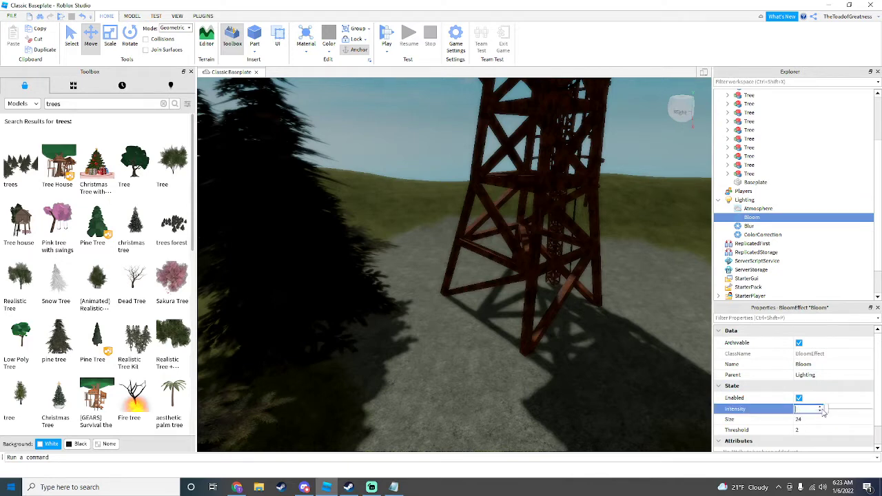
{"action": "left_click", "coordinate": [817, 421]}
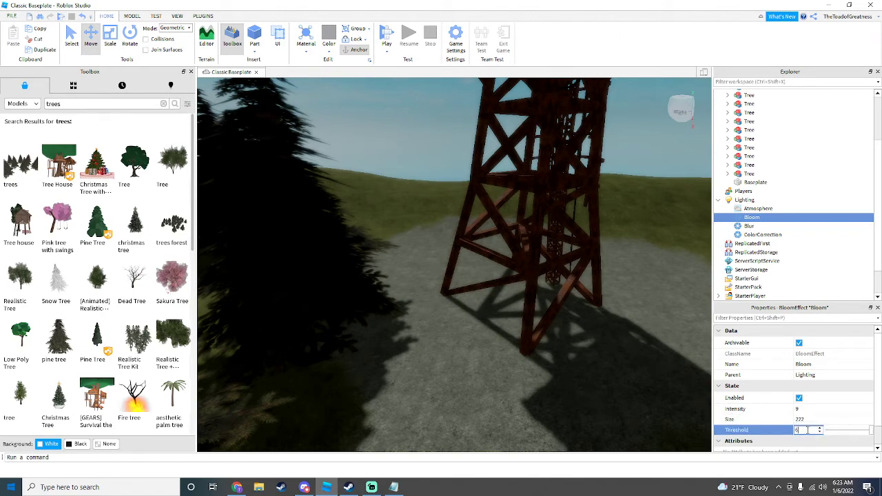
Try very low and very high Bloom threshold values, such as 0.2 and 496, to compare the glow.
{"action": "key", "text": "BackSpace"}
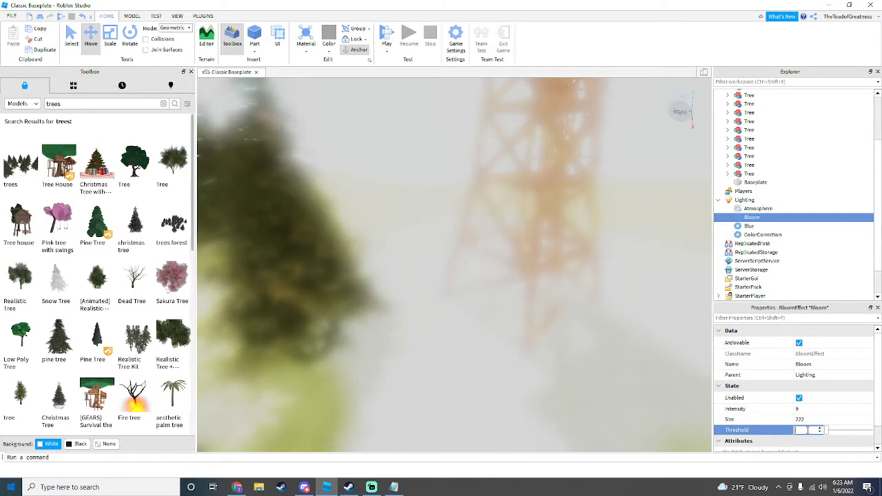
{"action": "type", "text": "0.2"}
{"action": "key", "text": "BackSpace"}
{"action": "type", "text": "3"}
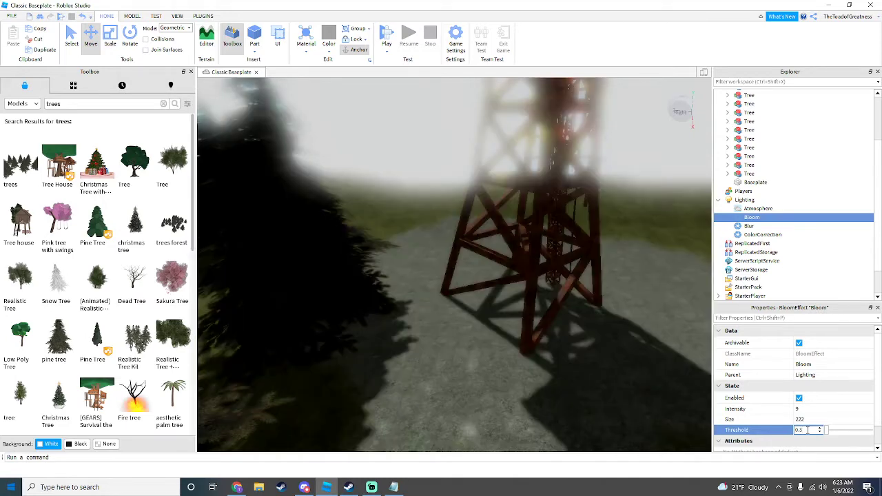
{"action": "key", "text": "BackSpace"}
{"action": "type", "text": "1"}
{"action": "key", "text": "BackSpace"}
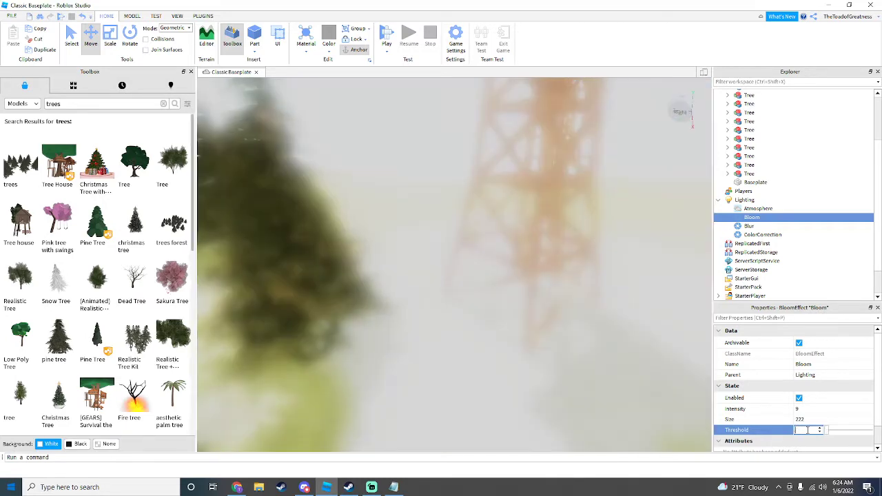
{"action": "type", "text": "456"}
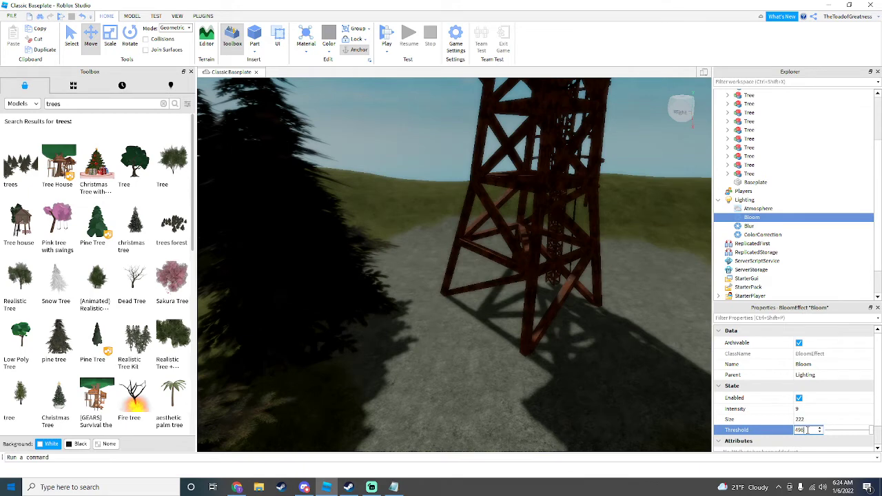
{"action": "key", "text": "BackSpace"}
{"action": "key", "text": "BackSpace"}
{"action": "key", "text": "BackSpace"}
Set the Bloom threshold to 11.6 and deselect the effect.
{"action": "type", "text": "4"}
{"action": "key", "text": "BackSpace"}
{"action": "type", "text": "11.6"}
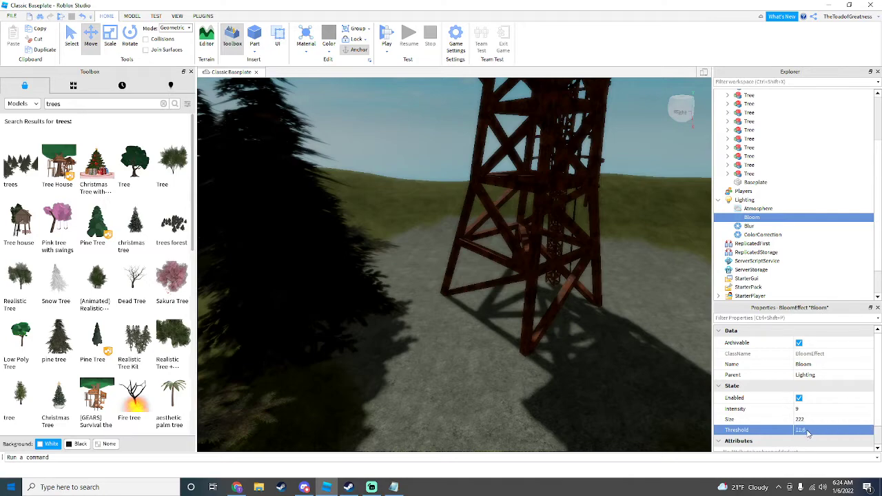
{"action": "right_click_drag", "start_coordinate": [620, 372], "coordinate": [641, 276]}
{"action": "left_click", "coordinate": [407, 293]}
Try a Lighting brightness of 9 and check how the trees and gravel look.
{"action": "left_click", "coordinate": [744, 200]}
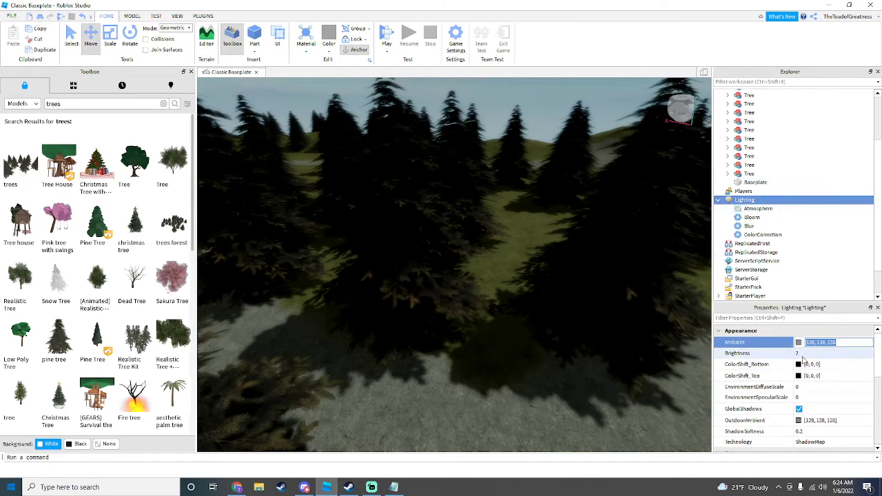
{"action": "key", "text": "BackSpace"}
{"action": "type", "text": "9"}
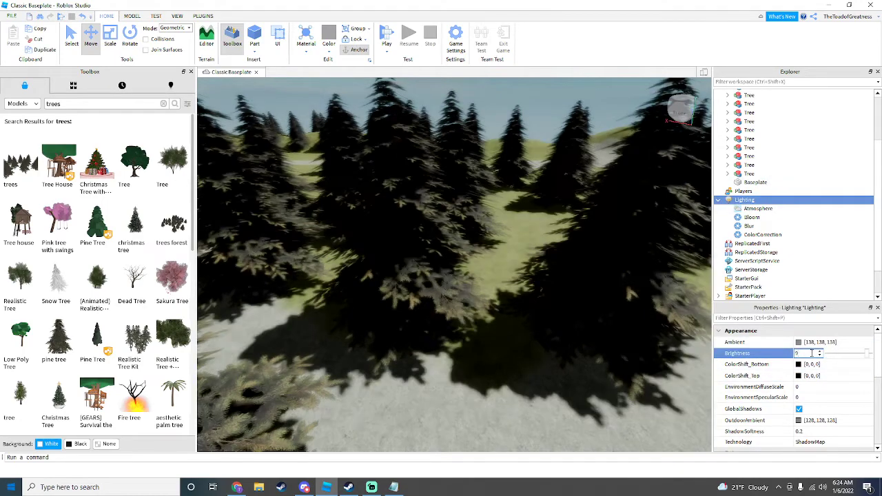
{"action": "right_click_drag", "start_coordinate": [480, 243], "coordinate": [481, 242]}
{"action": "key", "text": "w"}
{"action": "key", "text": "w"}
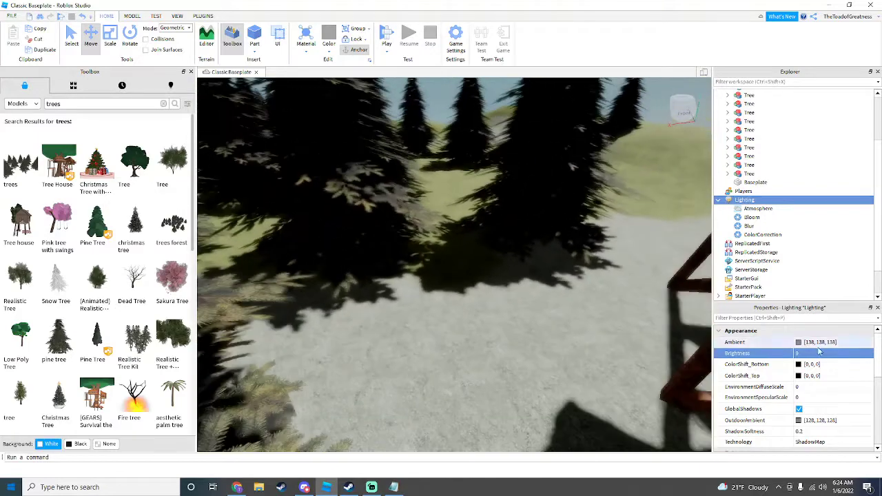
Set the Lighting brightness to 1 and clear the selection.
{"action": "left_click", "coordinate": [819, 355]}
{"action": "type", "text": "2"}
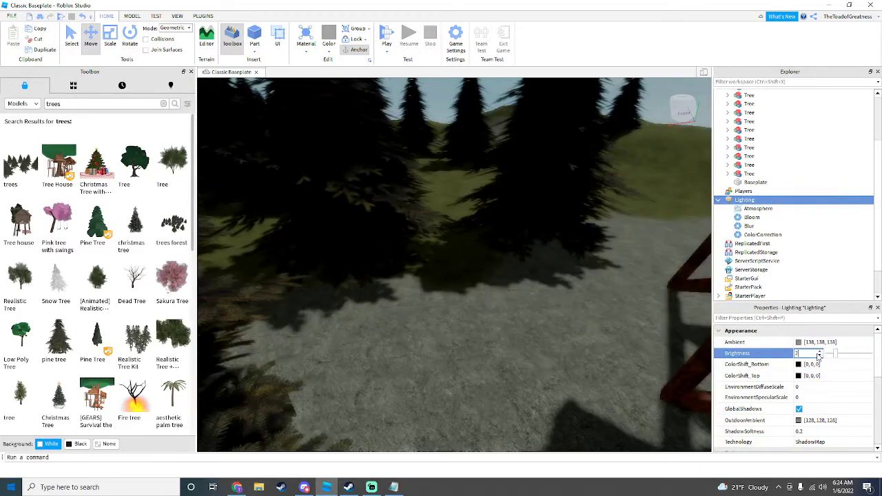
{"action": "key", "text": "BackSpace"}
{"action": "type", "text": "1"}
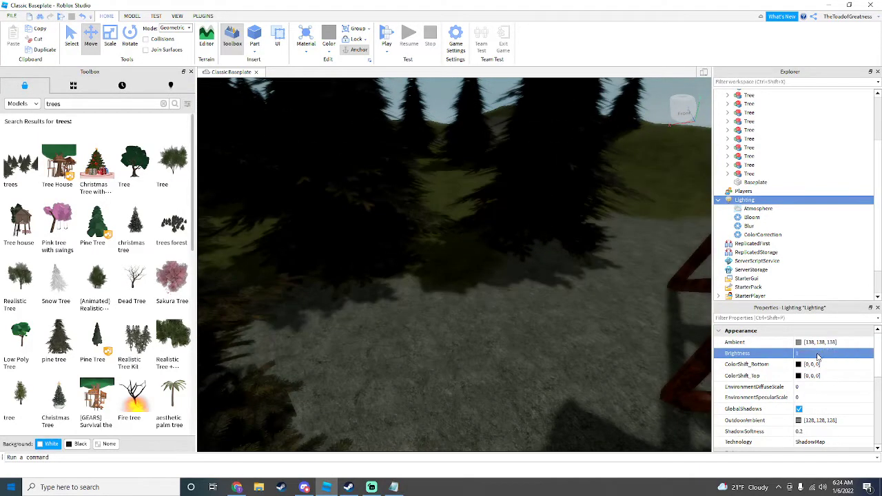
{"action": "left_click", "coordinate": [552, 332]}
{"action": "right_click_drag", "start_coordinate": [552, 331], "coordinate": [552, 331]}
Try a Lighting ClockTime of 1 and look over the tower and forest at night.
{"action": "left_click", "coordinate": [744, 200]}
{"action": "scroll", "coordinate": [829, 402], "scroll_direction": "down", "scroll_amount": 5}
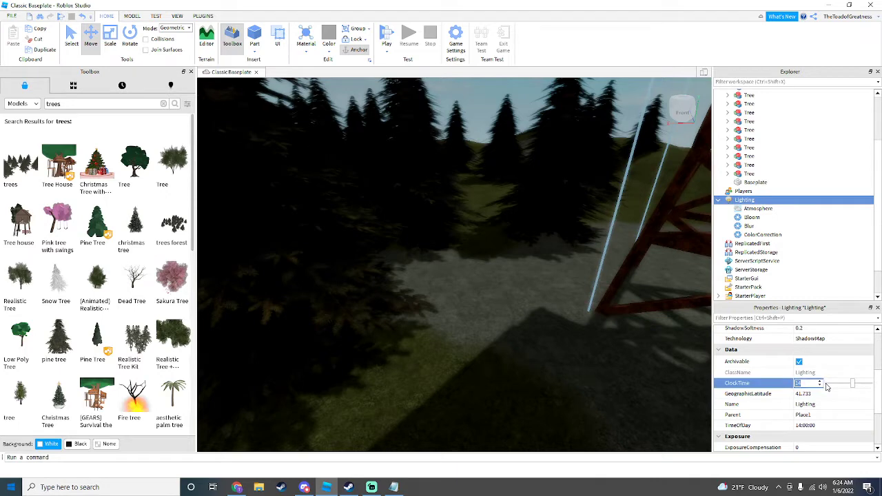
{"action": "key", "text": "BackSpace"}
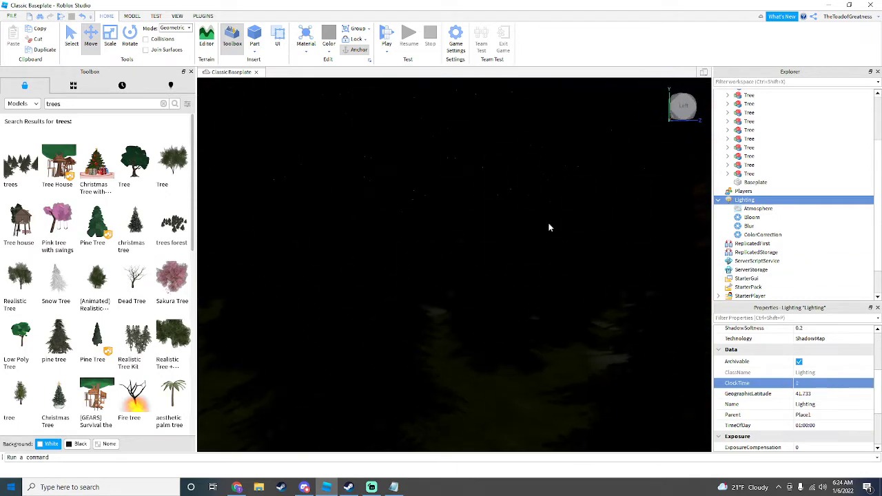
{"action": "left_click", "coordinate": [549, 227]}
{"action": "right_click_drag", "start_coordinate": [549, 227], "coordinate": [549, 226]}
{"action": "scroll", "coordinate": [526, 200], "scroll_direction": "down", "scroll_amount": 3}
{"action": "scroll", "coordinate": [601, 231], "scroll_direction": "up", "scroll_amount": 5}
{"action": "scroll", "coordinate": [602, 231], "scroll_direction": "down", "scroll_amount": 5}
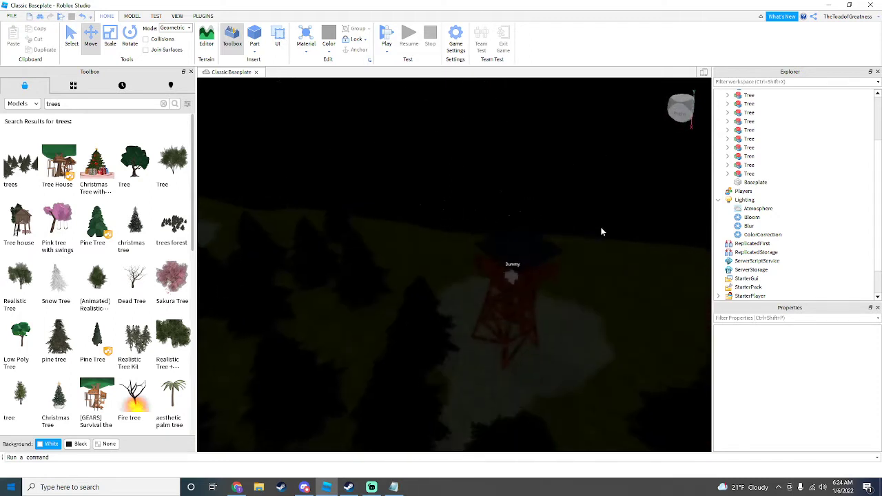
{"action": "scroll", "coordinate": [602, 231], "scroll_direction": "up", "scroll_amount": 4}
{"action": "scroll", "coordinate": [602, 231], "scroll_direction": "down", "scroll_amount": 6}
{"action": "right_click_drag", "start_coordinate": [601, 232], "coordinate": [601, 232]}
Undo the ClockTime change and deselect the Lighting service.
{"action": "left_click", "coordinate": [744, 200]}
{"action": "left_click", "coordinate": [83, 19]}
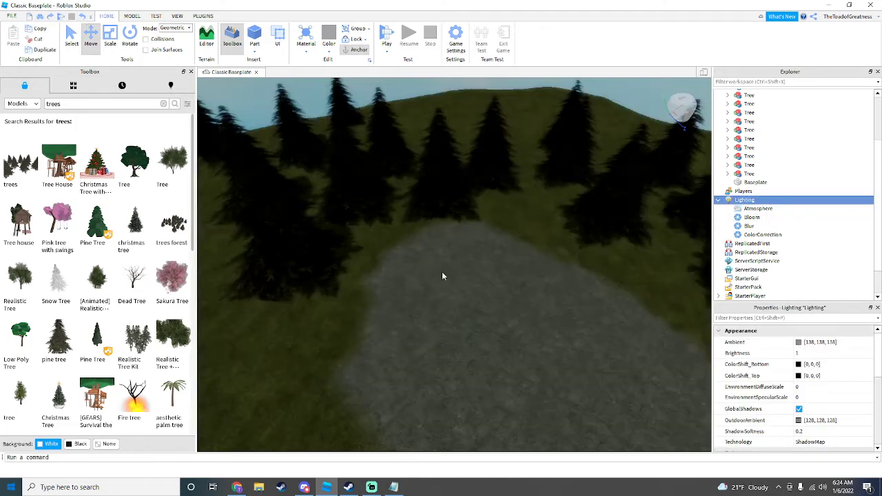
{"action": "left_click", "coordinate": [489, 294]}
{"action": "right_click_drag", "start_coordinate": [489, 294], "coordinate": [492, 292]}
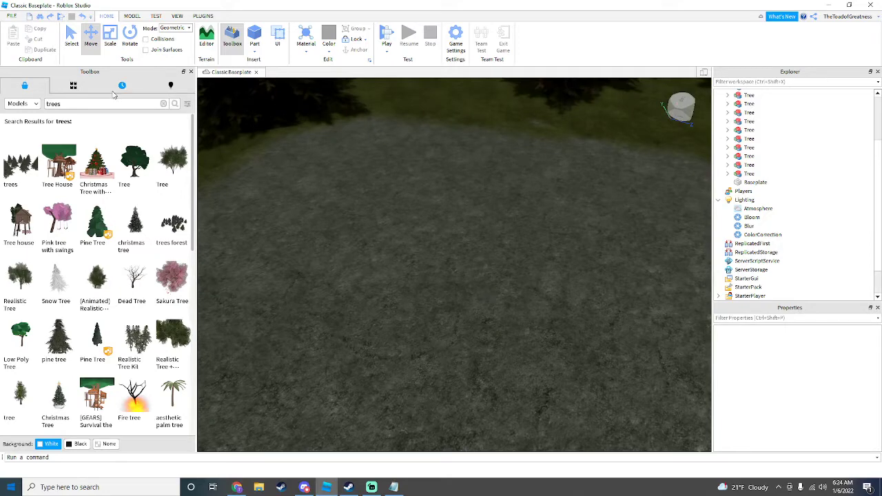
Search the model library for "House" and insert the Log House on the gravel clearing beside the trees.
{"action": "type", "text": "House"}
{"action": "key", "text": "Return"}
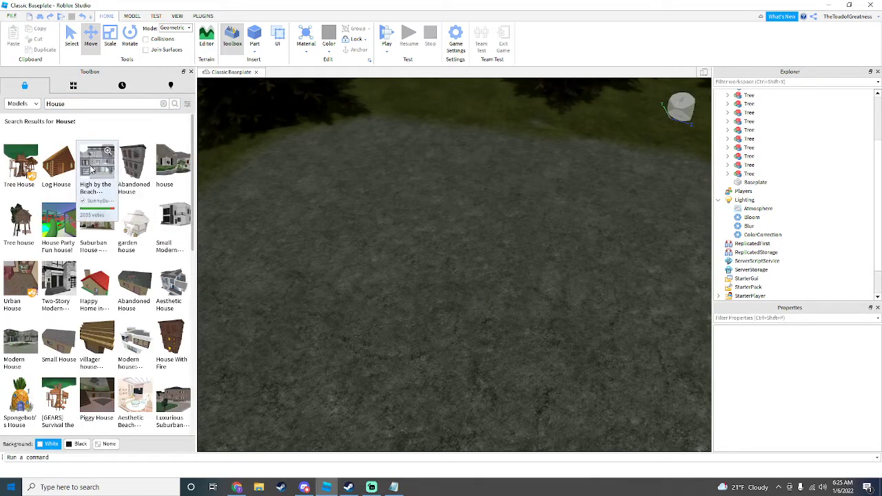
{"action": "scroll", "coordinate": [481, 276], "scroll_direction": "down", "scroll_amount": 10}
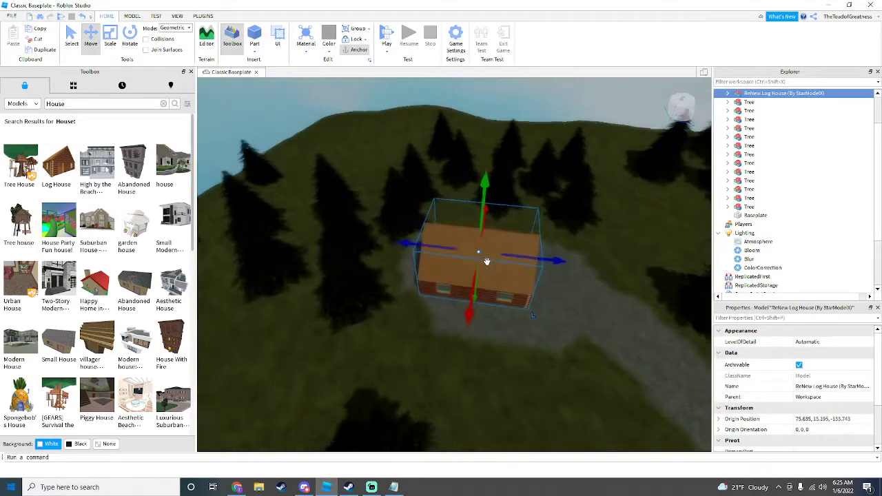
{"action": "scroll", "coordinate": [532, 275], "scroll_direction": "up", "scroll_amount": 5}
Apply the Wood Planks material to the log house, then deselect it and inspect its interior and exterior.
{"action": "left_click", "coordinate": [305, 50]}
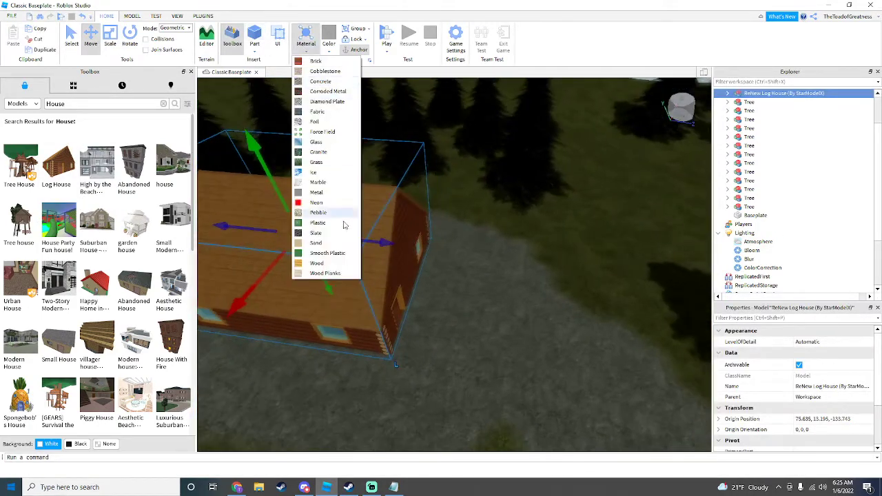
{"action": "left_click", "coordinate": [335, 274]}
{"action": "left_click", "coordinate": [483, 262]}
{"action": "right_click_drag", "start_coordinate": [483, 262], "coordinate": [483, 262]}
{"action": "scroll", "coordinate": [483, 262], "scroll_direction": "up", "scroll_amount": 10}
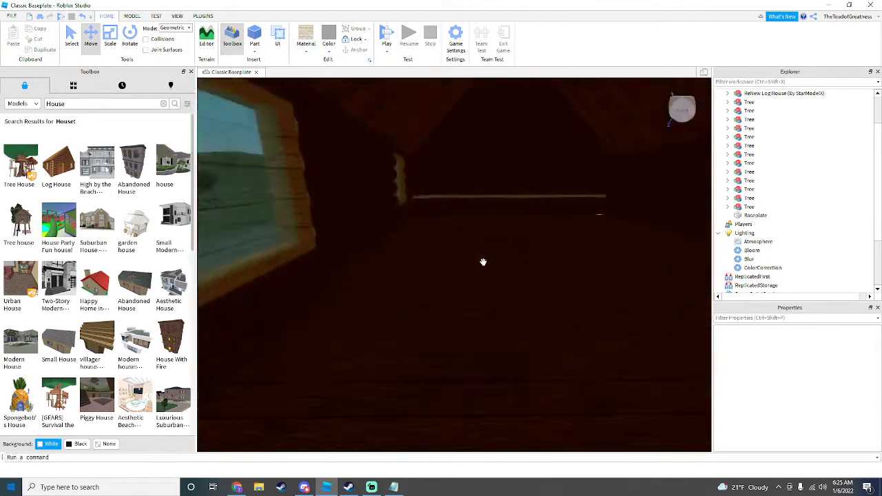
{"action": "scroll", "coordinate": [483, 262], "scroll_direction": "down", "scroll_amount": 10}
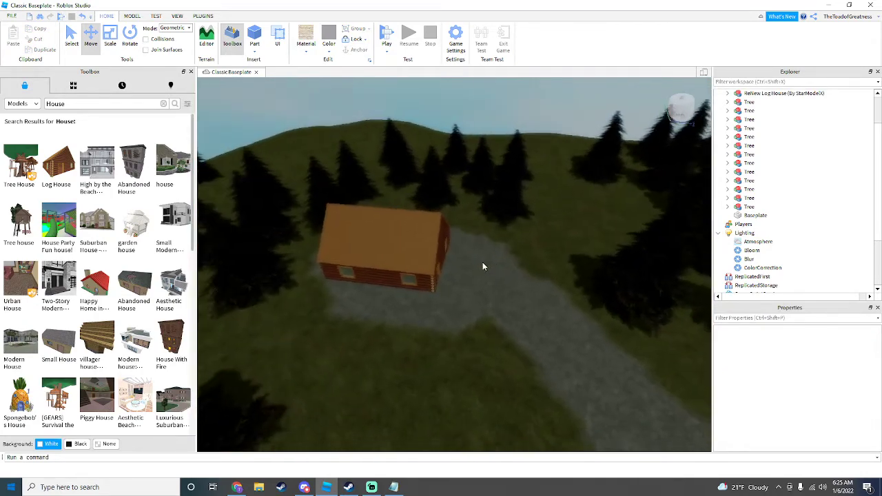
Rotate the log house 45 degrees about its vertical axis on the gravel clearing.
{"action": "left_click", "coordinate": [388, 207]}
{"action": "key", "text": "f"}
{"action": "key", "text": "ctrl+4"}
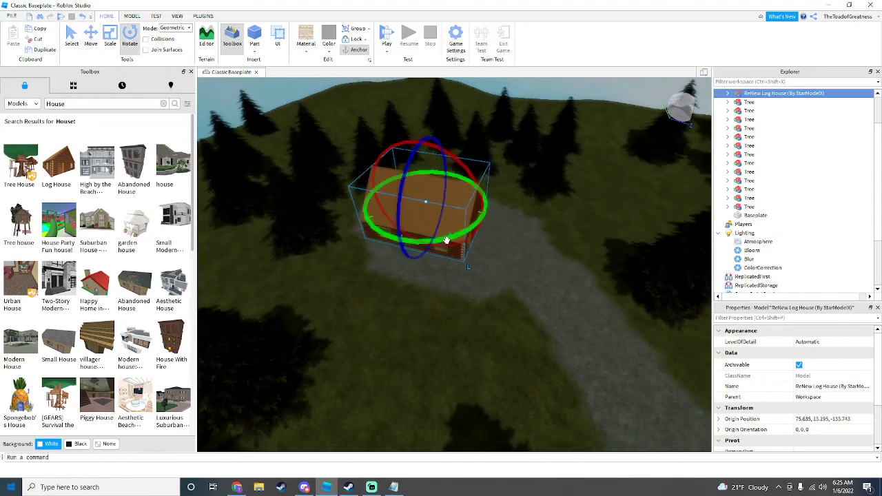
{"action": "left_click_drag", "start_coordinate": [446, 240], "coordinate": [402, 238]}
{"action": "left_click", "coordinate": [527, 263]}
{"action": "scroll", "coordinate": [526, 264], "scroll_direction": "down", "scroll_amount": 3}
{"action": "left_click", "coordinate": [444, 208]}
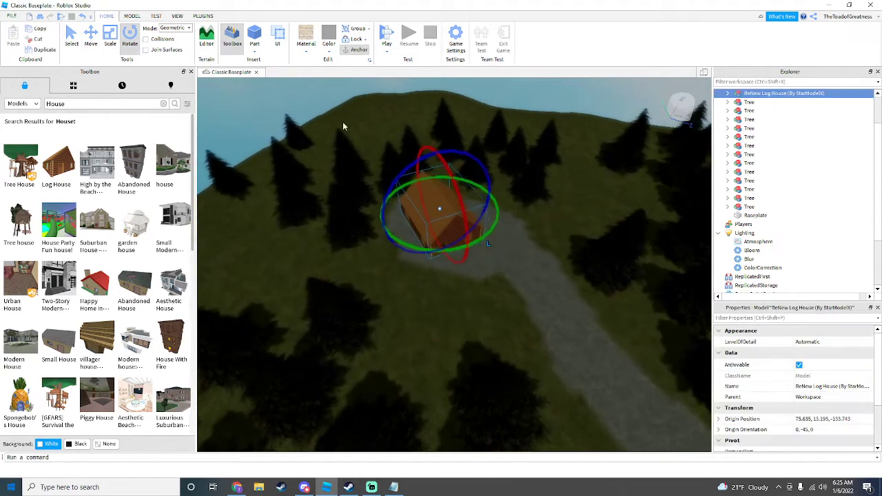
Insert a wooden house with a dark shingled roof on the empty gravel clearing at the end of the hillside path.
{"action": "right_click_drag", "start_coordinate": [343, 126], "coordinate": [519, 244]}
{"action": "scroll", "coordinate": [522, 259], "scroll_direction": "up", "scroll_amount": 8}
{"action": "left_click", "coordinate": [520, 246]}
{"action": "scroll", "coordinate": [520, 246], "scroll_direction": "down", "scroll_amount": 8}
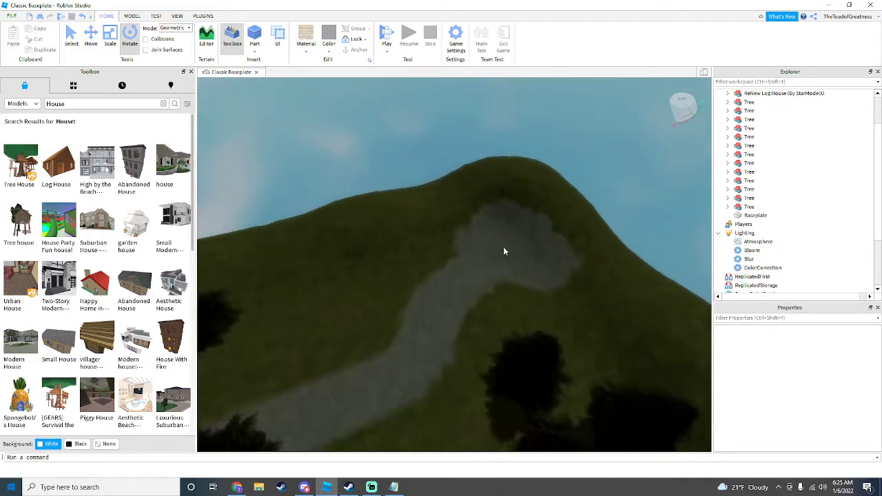
{"action": "scroll", "coordinate": [503, 251], "scroll_direction": "up", "scroll_amount": 5}
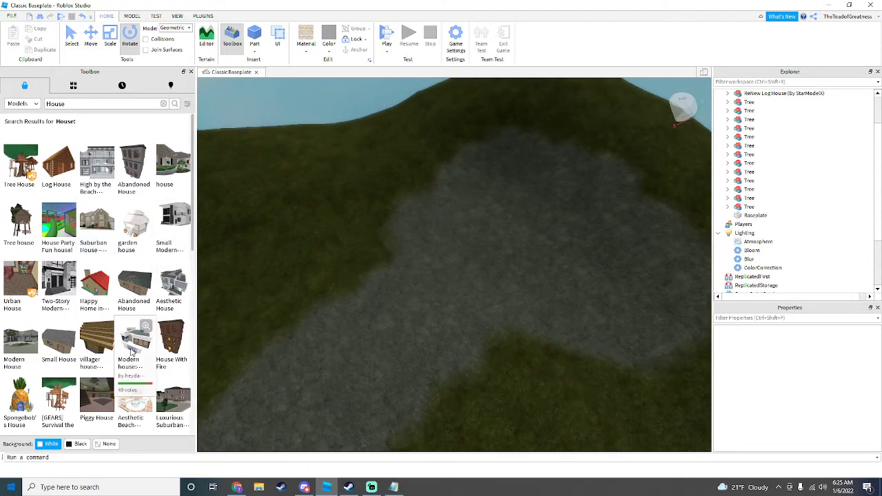
{"action": "left_click_drag", "start_coordinate": [498, 217], "coordinate": [460, 275]}
{"action": "scroll", "coordinate": [464, 216], "scroll_direction": "up", "scroll_amount": 4}
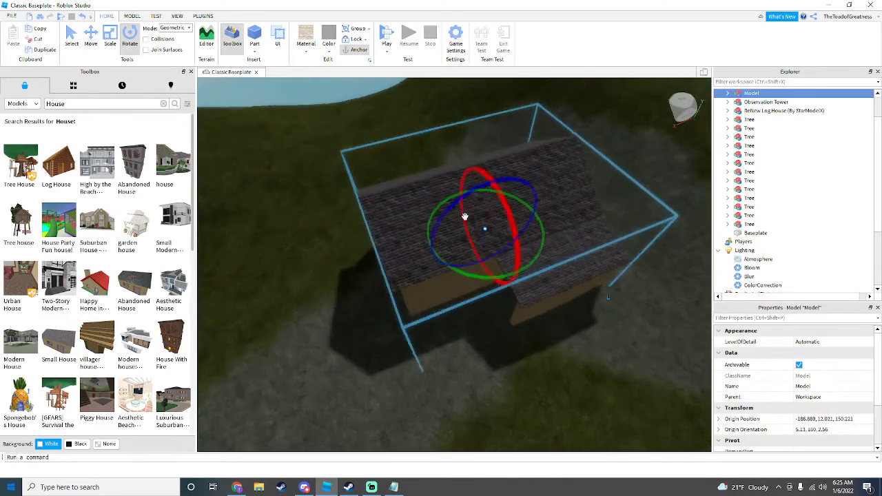
Examine from the side how the newly inserted wooden house sits above the sloping ground.
{"action": "right_click_drag", "start_coordinate": [464, 217], "coordinate": [458, 217]}
{"action": "scroll", "coordinate": [458, 217], "scroll_direction": "down", "scroll_amount": 4}
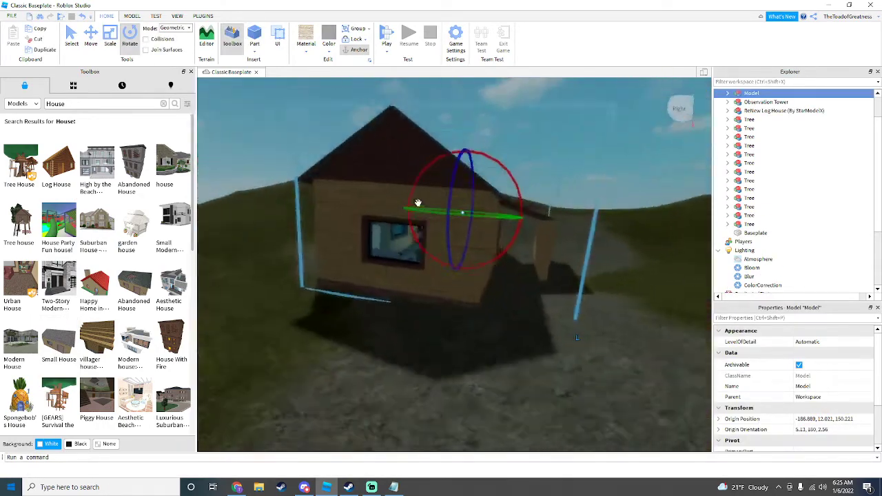
{"action": "key", "text": "s"}
{"action": "key", "text": "a"}
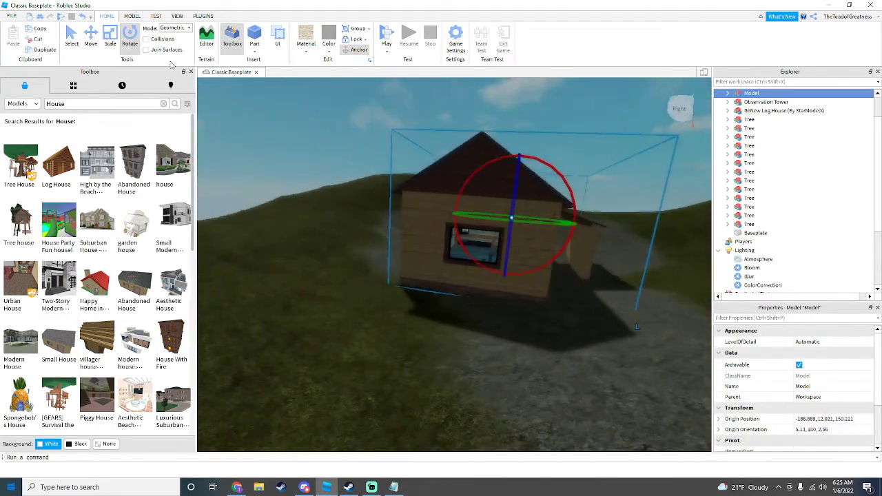
{"action": "left_click_drag", "start_coordinate": [547, 219], "coordinate": [544, 169]}
{"action": "key", "text": "w"}
{"action": "key", "text": "d"}
{"action": "left_click", "coordinate": [472, 231]}
{"action": "left_click", "coordinate": [463, 230]}
{"action": "key", "text": "s"}
{"action": "key", "text": "a"}
Lower the wooden house toward the gravel ground with the Move tool, deselect it and check its placement.
{"action": "left_click", "coordinate": [92, 43]}
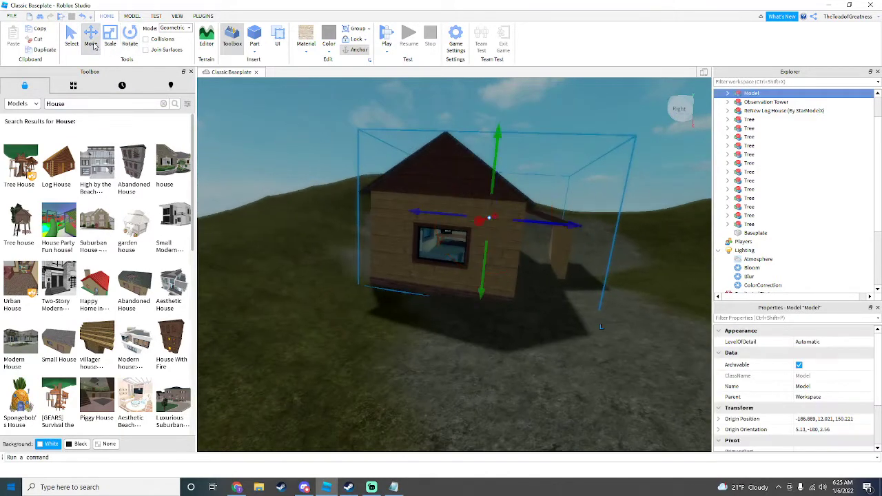
{"action": "left_click", "coordinate": [131, 16]}
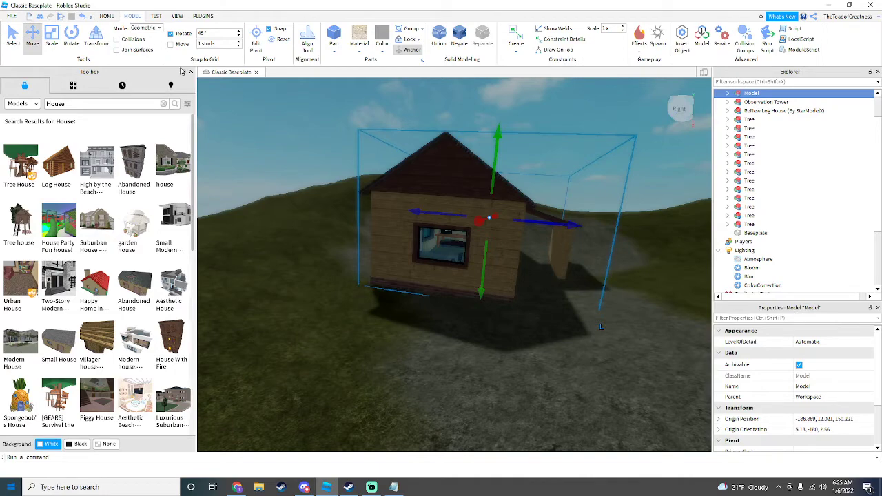
{"action": "mouse_move", "coordinate": [484, 277]}
{"action": "left_mouse_down"}
{"action": "mouse_move", "coordinate": [480, 264]}
{"action": "mouse_move", "coordinate": [482, 281]}
{"action": "left_mouse_up"}
{"action": "left_click", "coordinate": [536, 304]}
{"action": "key", "text": "w"}
{"action": "key", "text": "d"}
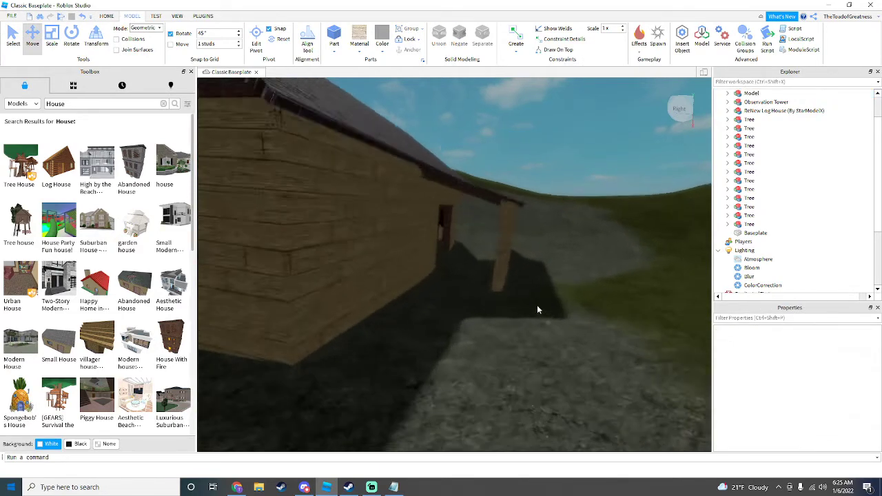
{"action": "right_click_drag", "start_coordinate": [537, 305], "coordinate": [552, 306]}
{"action": "key", "text": "w"}
{"action": "scroll", "coordinate": [536, 304], "scroll_direction": "up", "scroll_amount": 3}
{"action": "scroll", "coordinate": [537, 305], "scroll_direction": "down", "scroll_amount": 10}
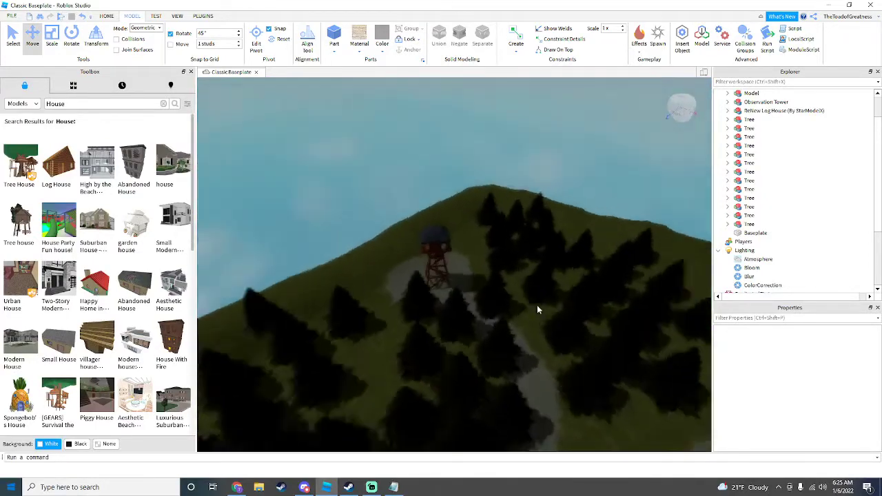
Set the Lighting service's ClockTime to 2 to turn the forest map to night.
{"action": "scroll", "coordinate": [536, 305], "scroll_direction": "up", "scroll_amount": 3}
{"action": "scroll", "coordinate": [552, 305], "scroll_direction": "down", "scroll_amount": 2}
{"action": "scroll", "coordinate": [758, 246], "scroll_direction": "down", "scroll_amount": 1}
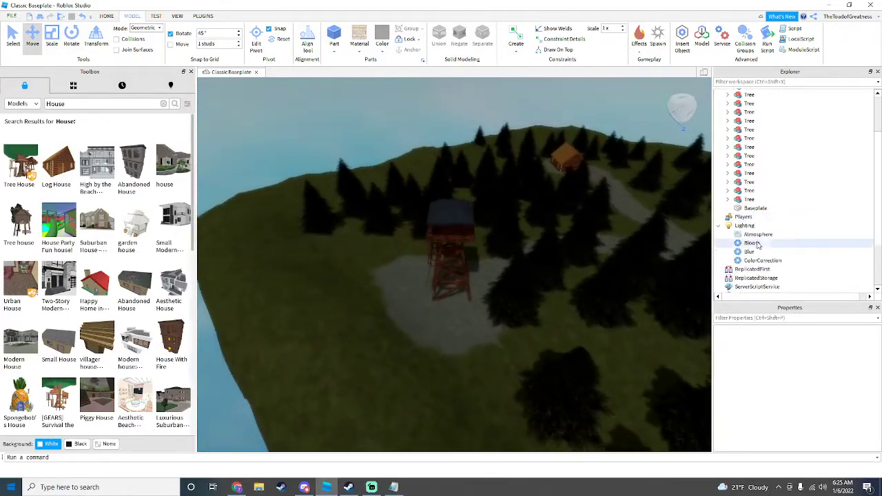
{"action": "scroll", "coordinate": [758, 245], "scroll_direction": "down", "scroll_amount": 1}
{"action": "left_click", "coordinate": [747, 201]}
{"action": "scroll", "coordinate": [595, 223], "scroll_direction": "up", "scroll_amount": 3}
{"action": "right_click_drag", "start_coordinate": [595, 223], "coordinate": [596, 223]}
{"action": "scroll", "coordinate": [596, 223], "scroll_direction": "down", "scroll_amount": 1}
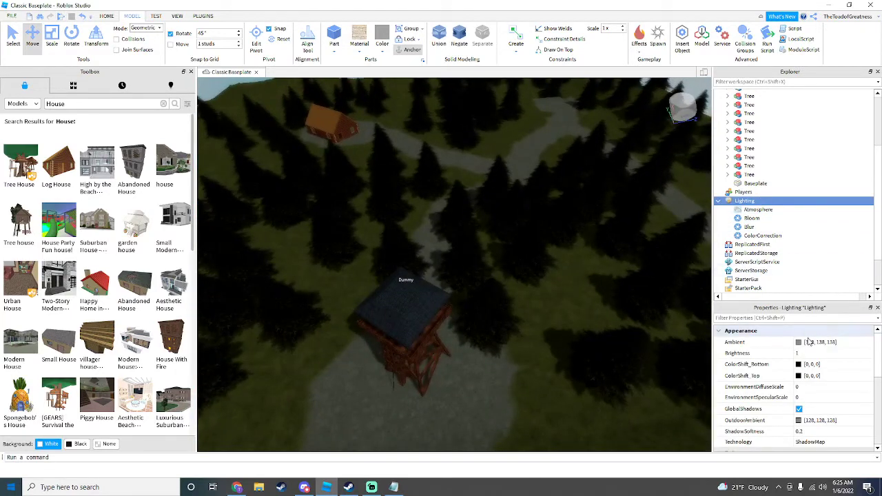
{"action": "scroll", "coordinate": [824, 372], "scroll_direction": "down", "scroll_amount": 2}
{"action": "left_click", "coordinate": [829, 387]}
{"action": "type", "text": "2"}
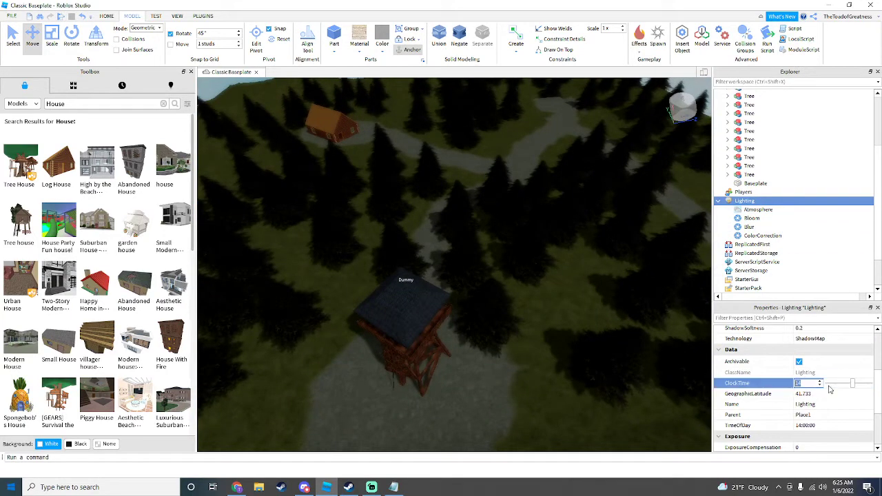
{"action": "key", "text": "Return"}
Deselect Lighting and examine the forest, observation tower and log house under the night lighting.
{"action": "right_click_drag", "start_coordinate": [593, 231], "coordinate": [595, 221]}
{"action": "scroll", "coordinate": [590, 218], "scroll_direction": "down", "scroll_amount": 2}
{"action": "left_click", "coordinate": [590, 218]}
{"action": "scroll", "coordinate": [591, 218], "scroll_direction": "down", "scroll_amount": 2}
{"action": "scroll", "coordinate": [590, 218], "scroll_direction": "up", "scroll_amount": 2}
{"action": "scroll", "coordinate": [590, 218], "scroll_direction": "down", "scroll_amount": 2}
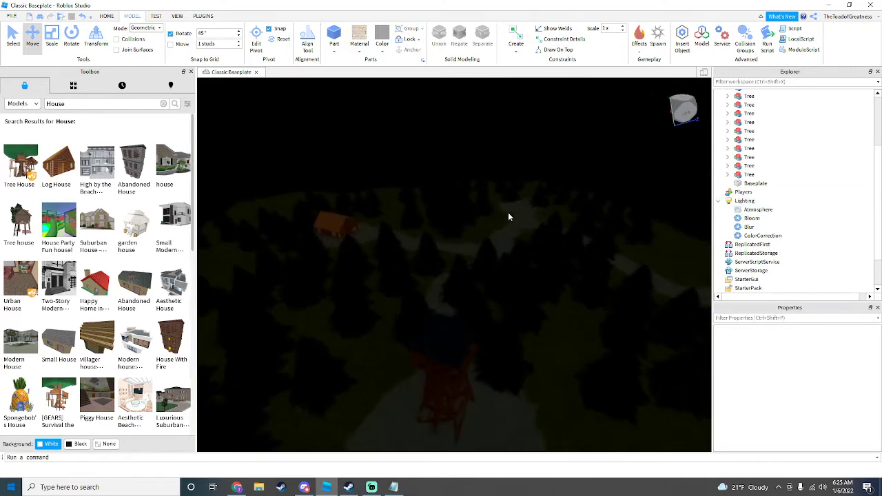
Close Roblox Studio without saving the changes to Classic Baseplate.
{"action": "left_click", "coordinate": [867, 5]}
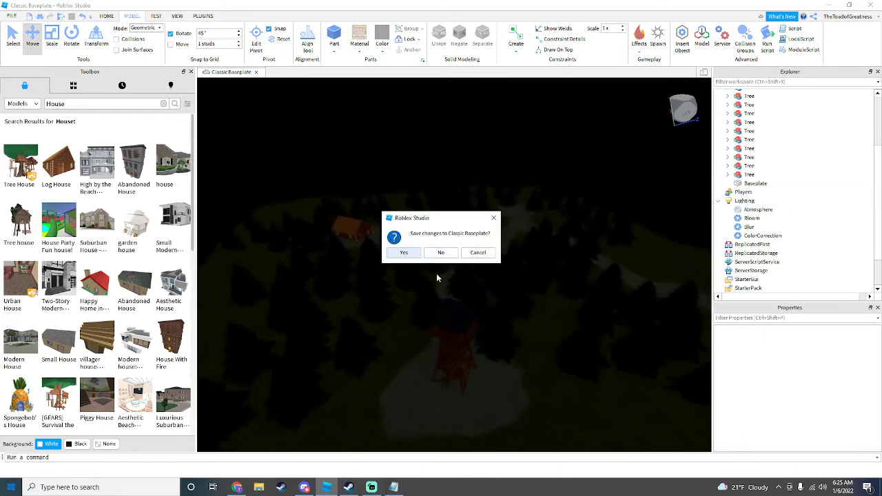
{"action": "left_click", "coordinate": [442, 252]}
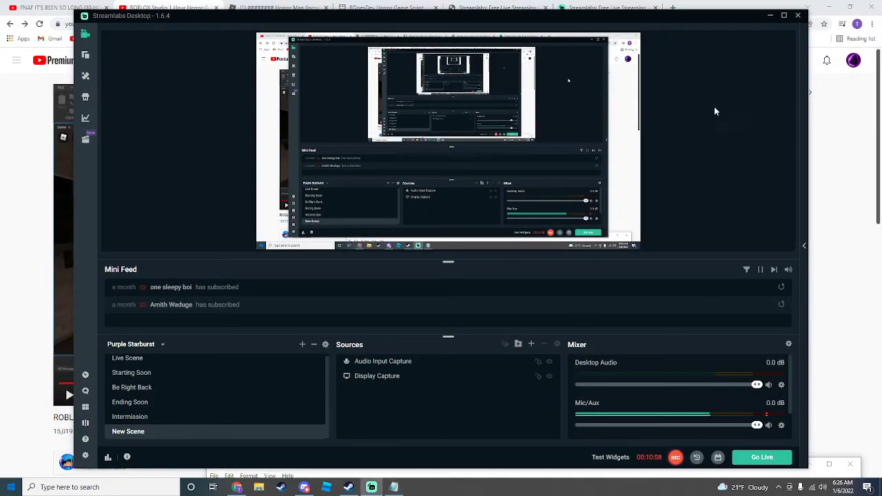